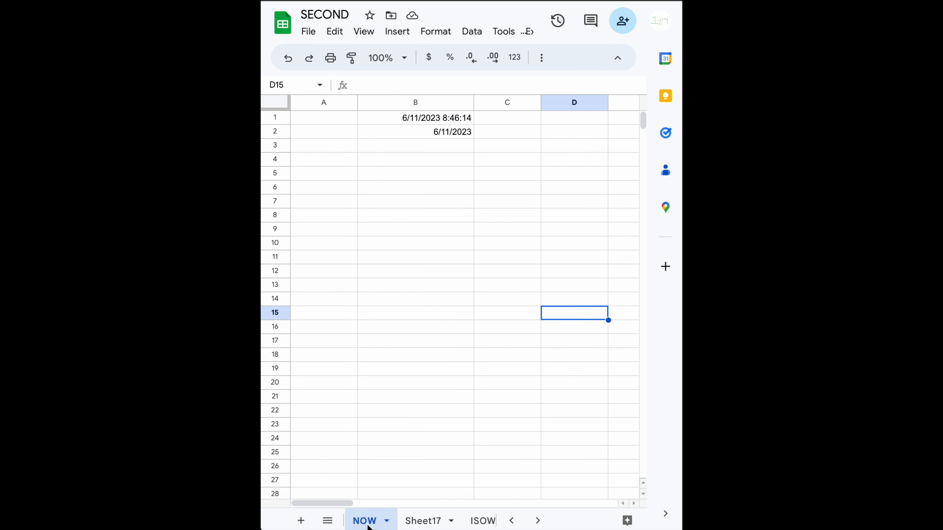
- Rename the sheet Sheet17 as SECOND
click(458, 119)
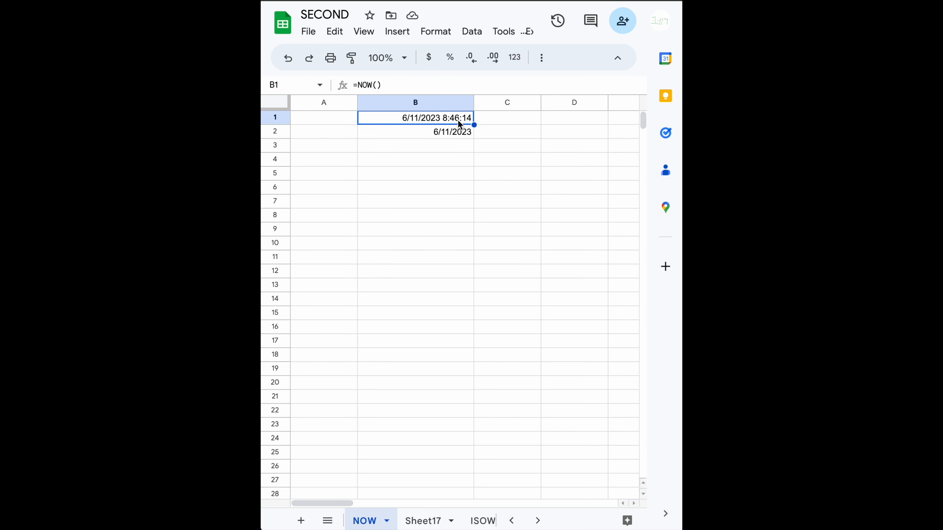
click(426, 522)
double_click(425, 522)
text(SECOND)
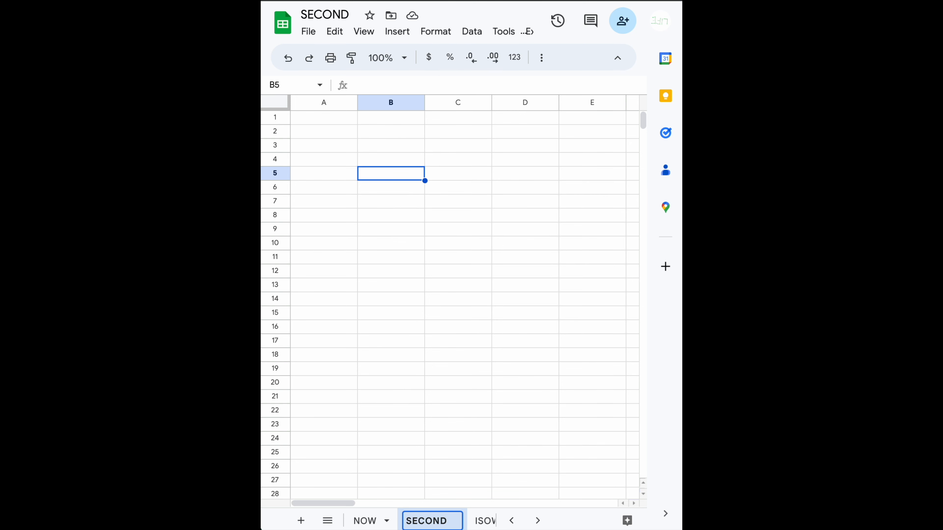
key(Return)
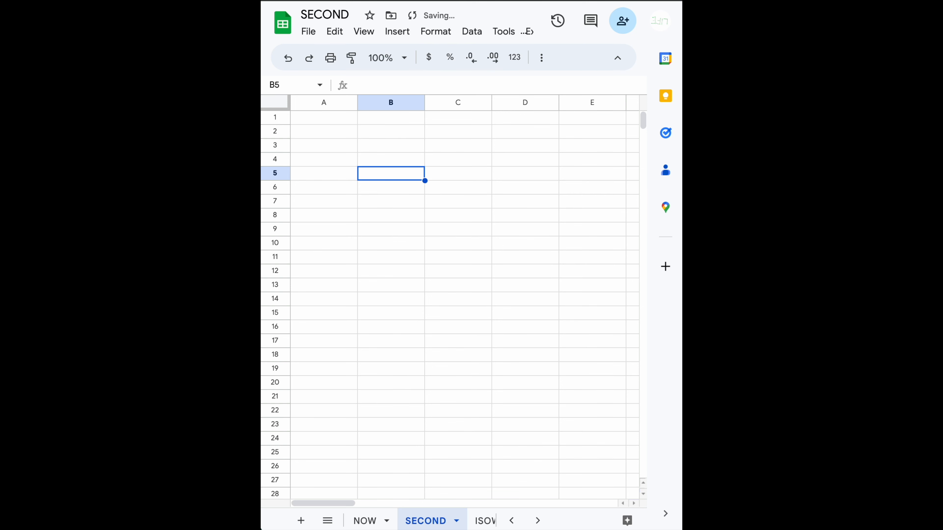
- Enter the formula =SECOND(NOW!B2) in cell B1 of the SECOND sheet
click(406, 121)
text(=)
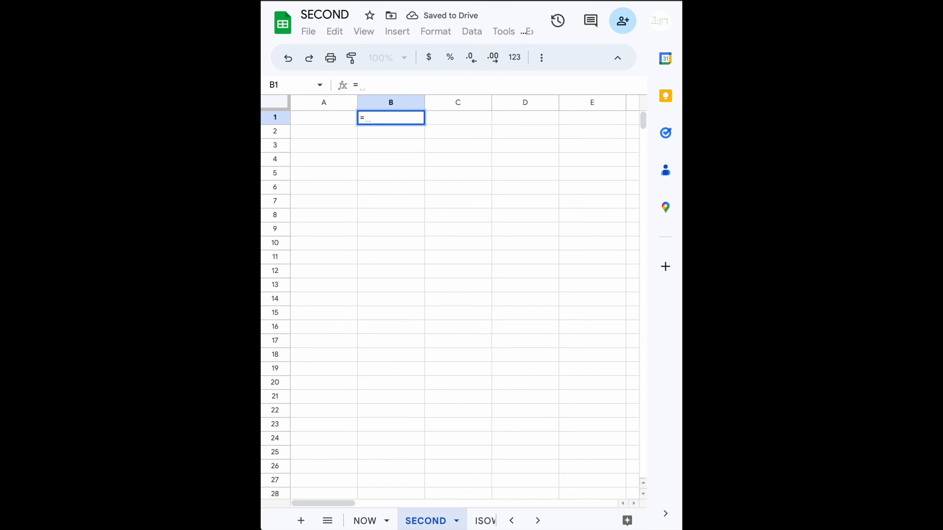
text(sec)
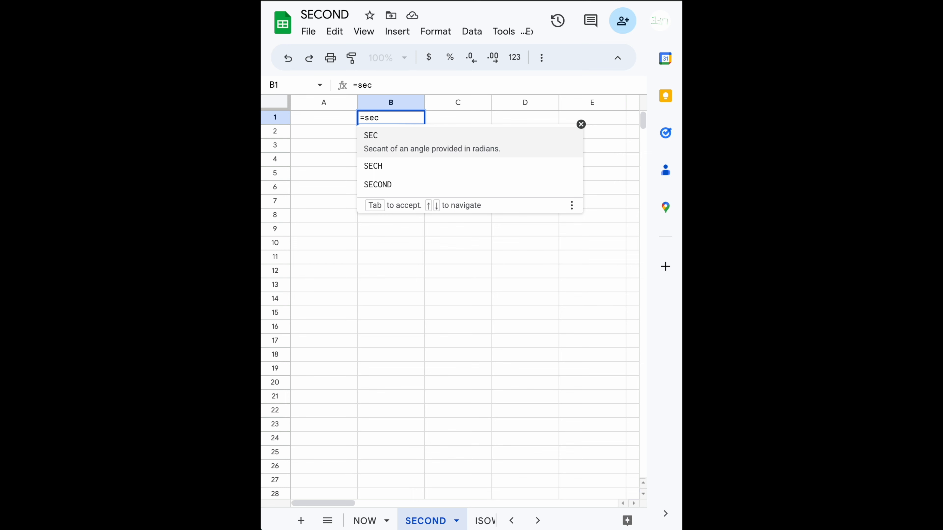
text(on)
key(Tab)
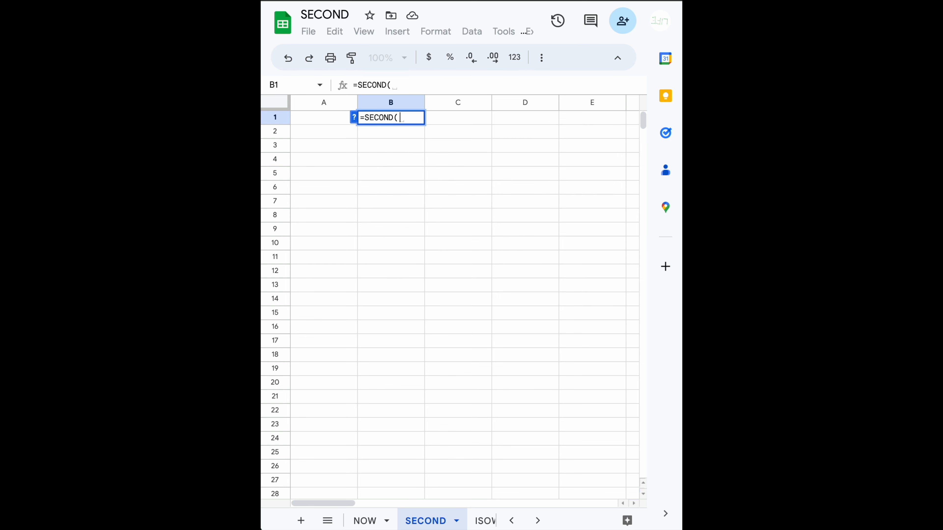
click(366, 521)
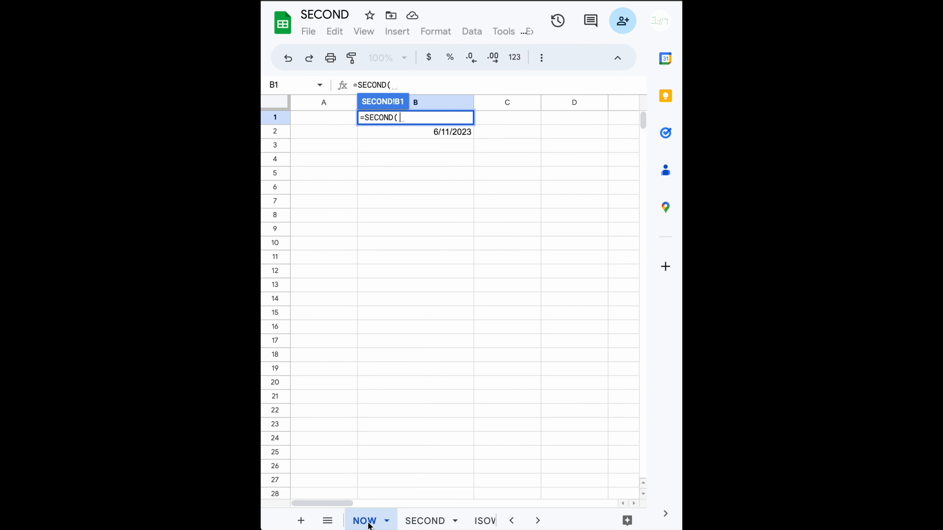
click(346, 117)
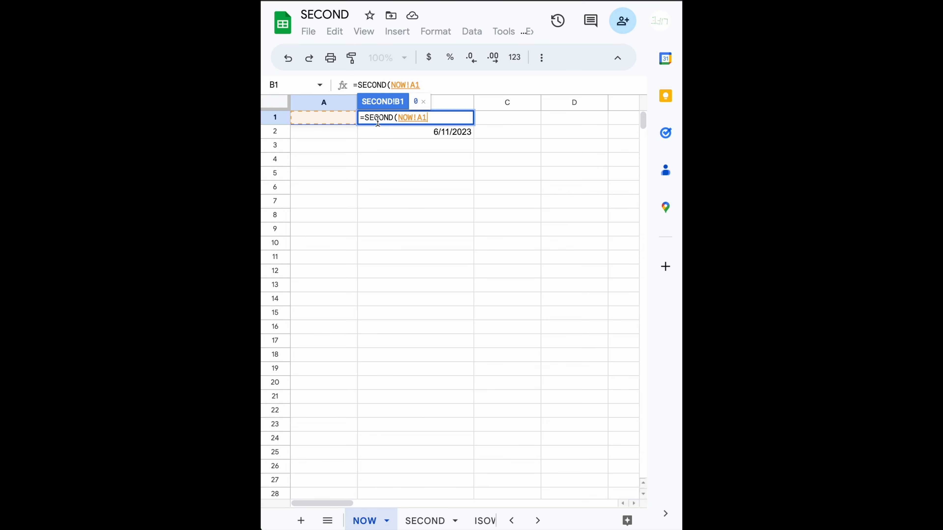
key(Down)
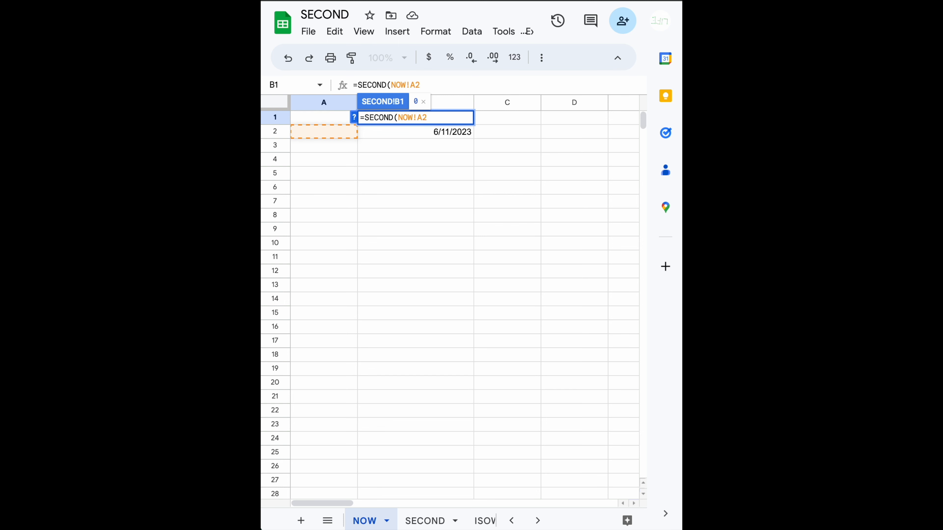
key(BackSpace)
text(b22)
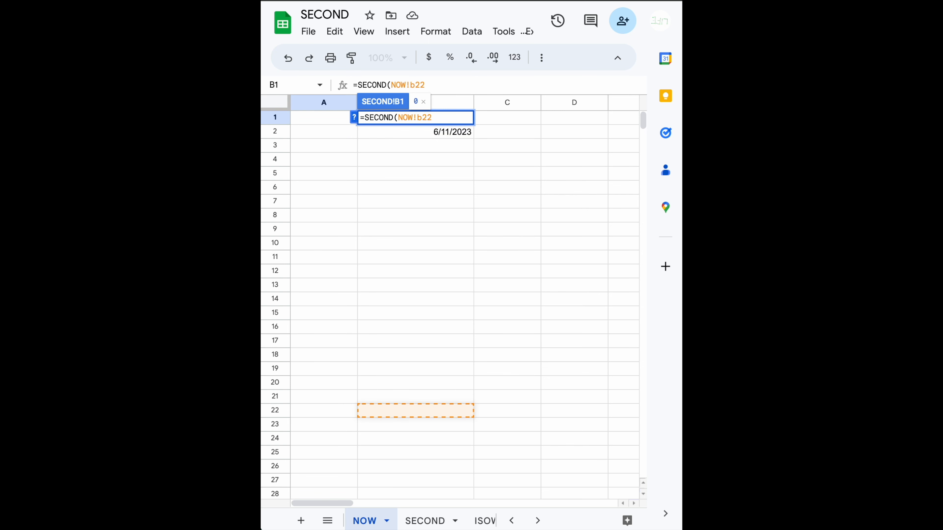
key(BackSpace)
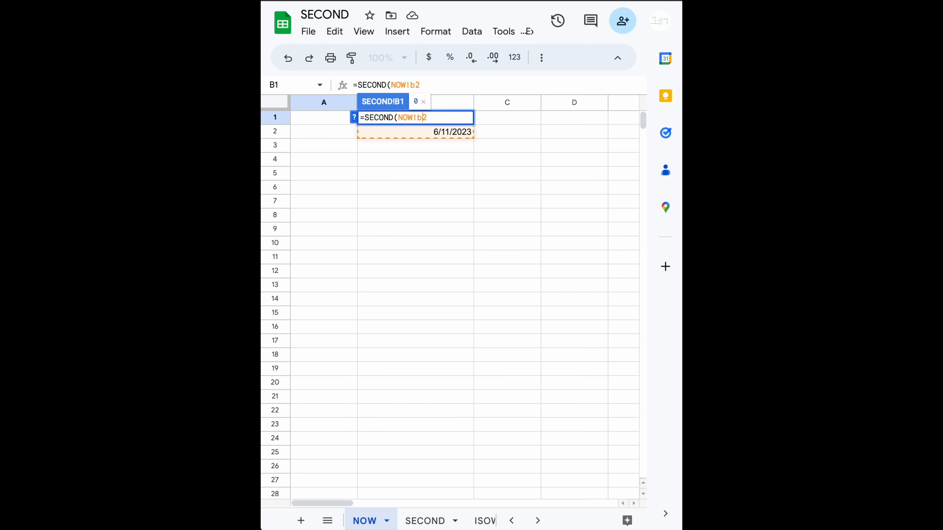
key(End)
text())
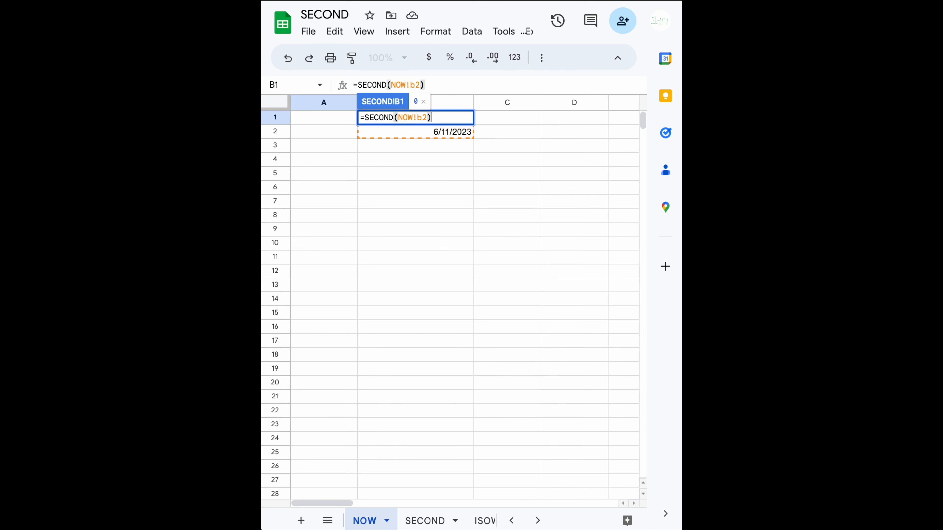
key(Return)
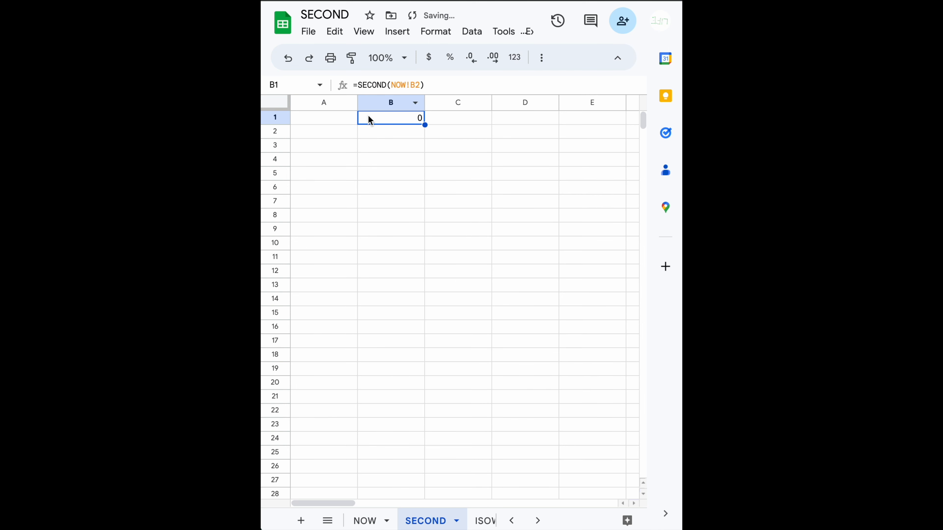
- Change the formula in B1 of the SECOND sheet to =SECOND(NOW!B1) and compare it with the timestamp on the NOW sheet
click(368, 521)
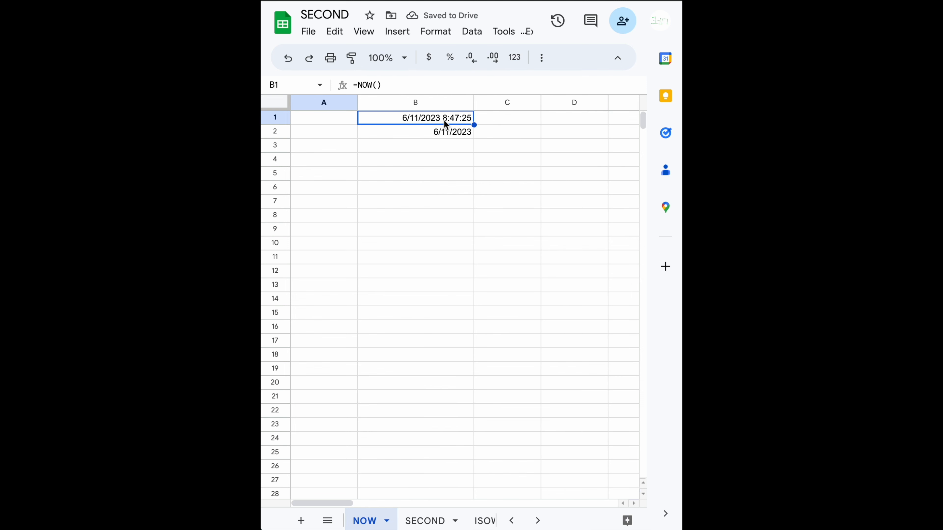
click(427, 522)
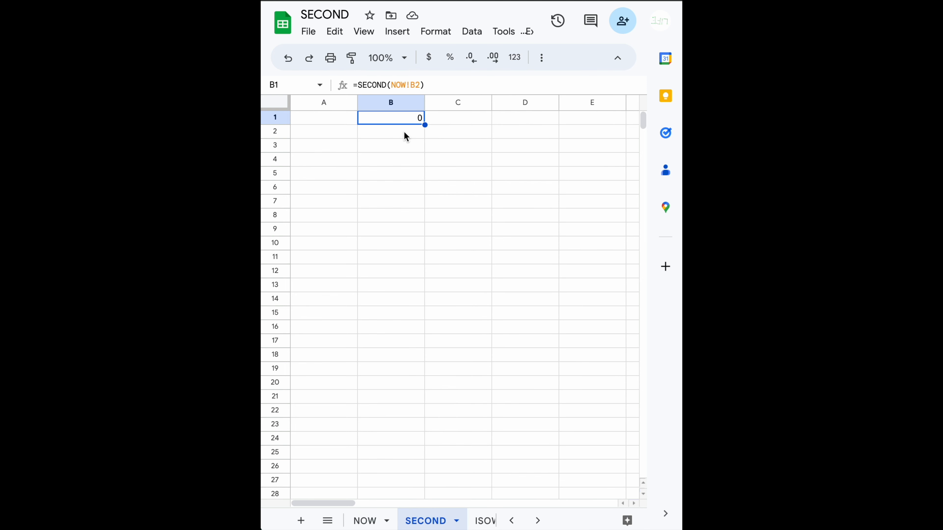
click(422, 85)
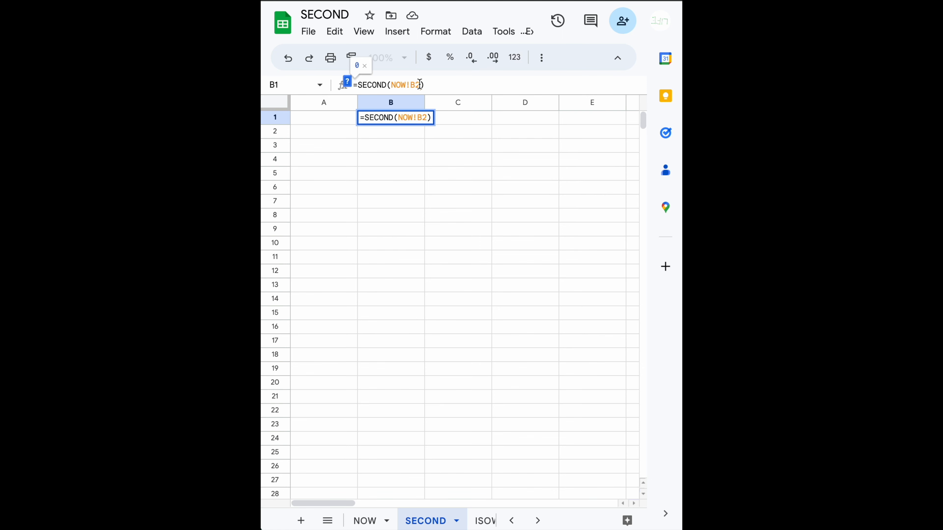
key(BackSpace)
text(1)
key(Return)
click(416, 118)
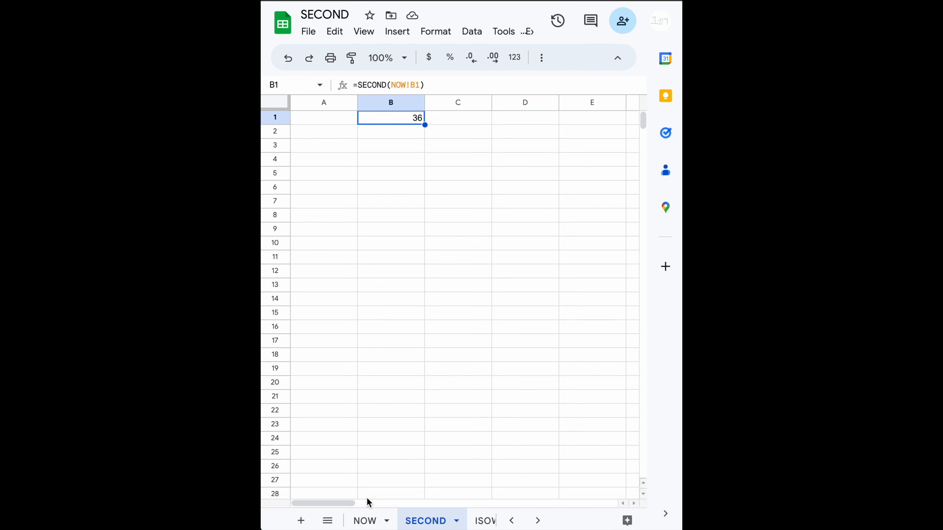
click(365, 521)
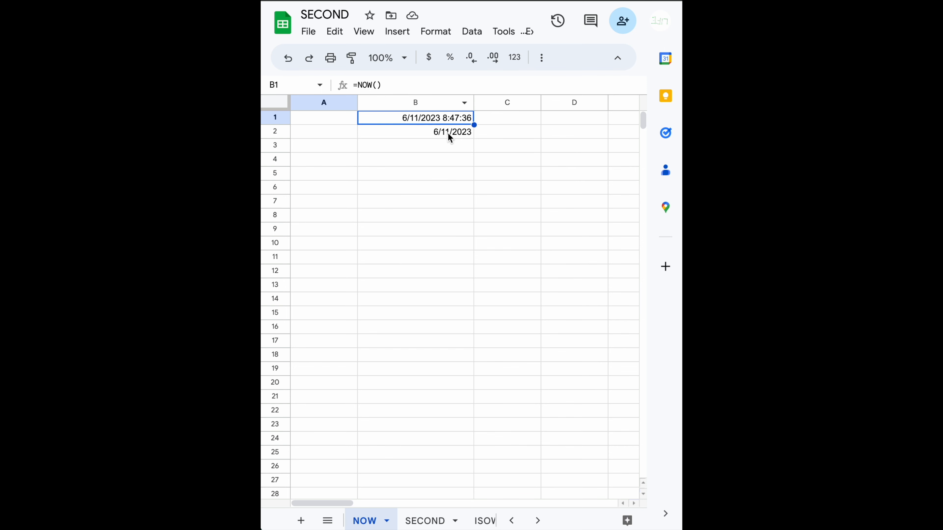
click(425, 521)
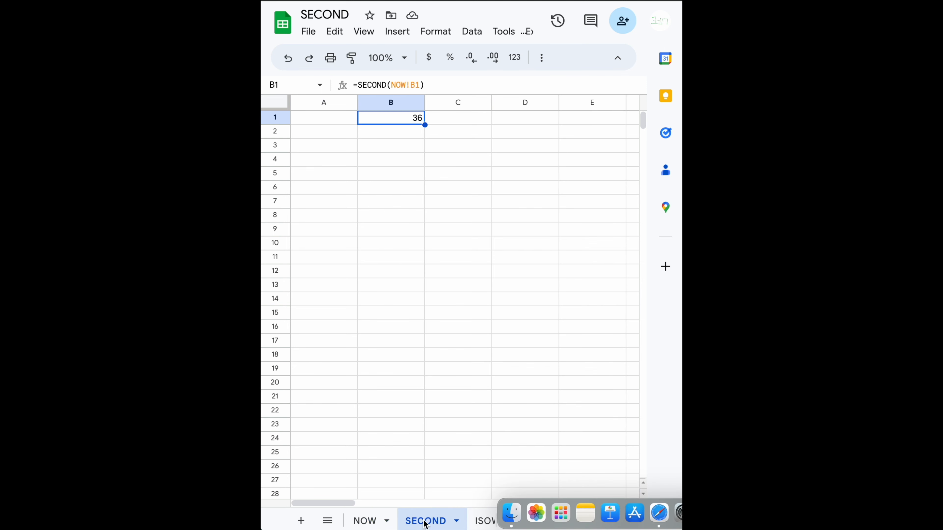
- Enter the time 8:10:40 in cell A2 of the SECOND sheet
click(336, 135)
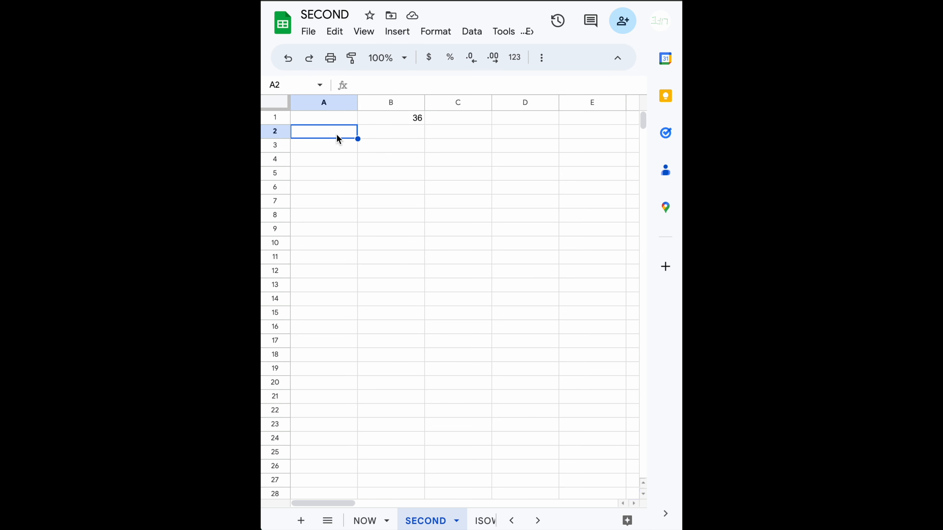
text(8:)
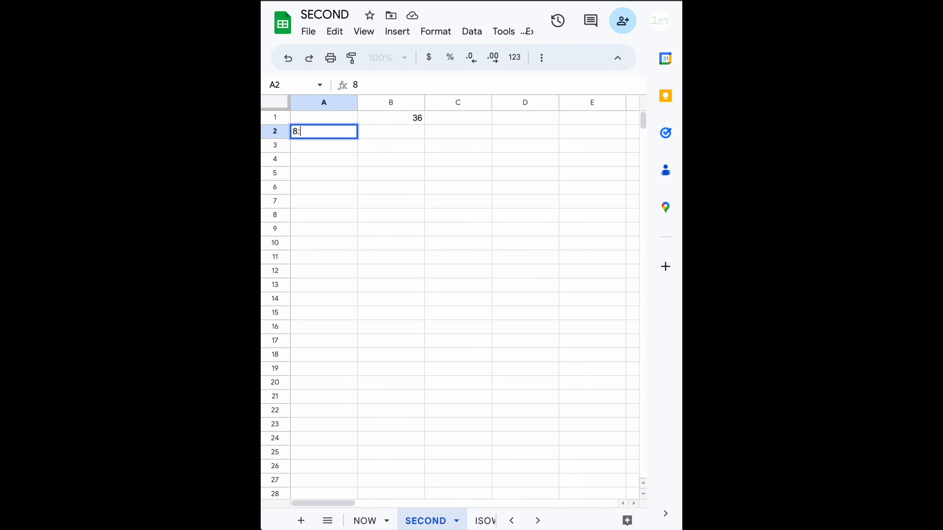
text(10:40)
key(Return)
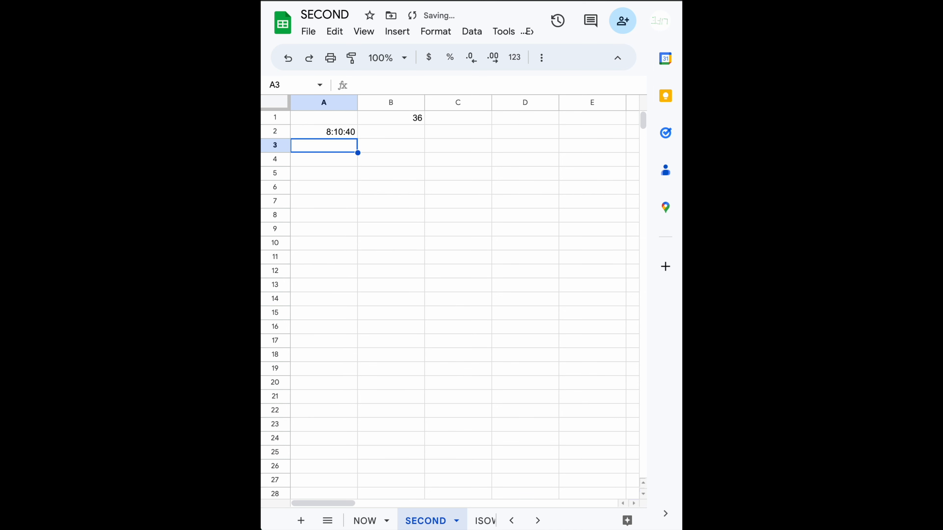
- Extract the seconds from the time in A2 by entering =SECOND(A2) in cell B2
key(Up)
key(Right)
text(=)
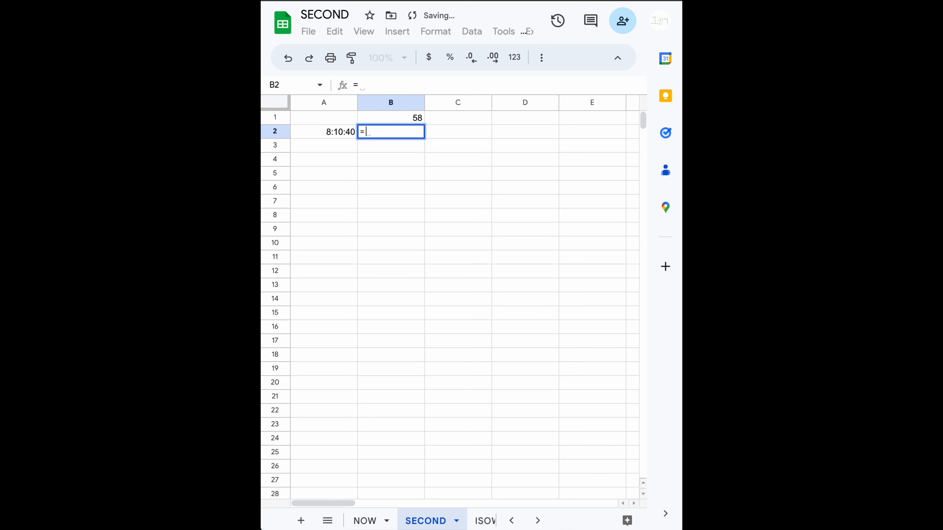
text(second)
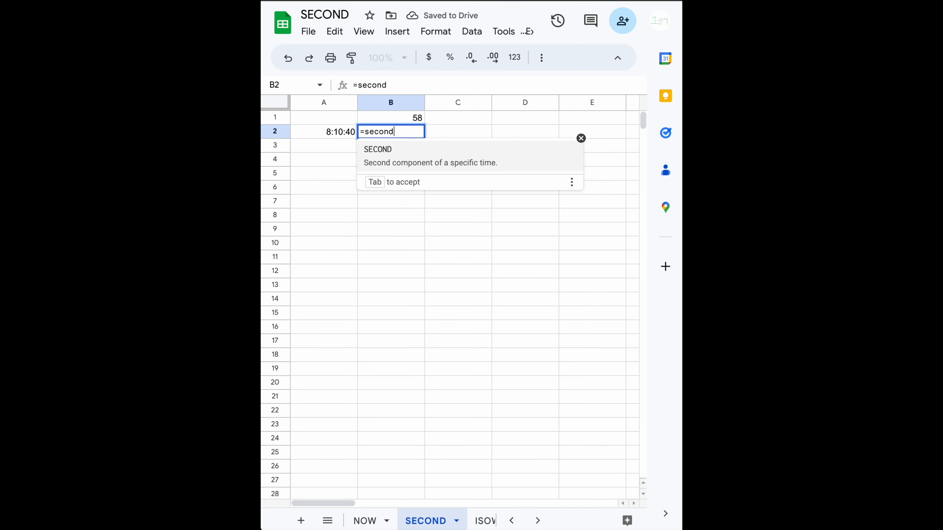
key(Tab)
key(Left)
text())
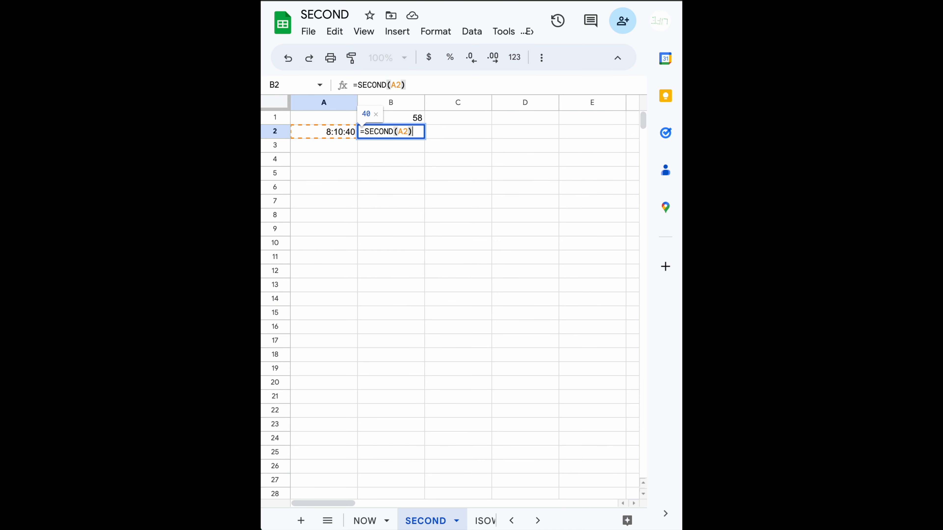
key(Return)
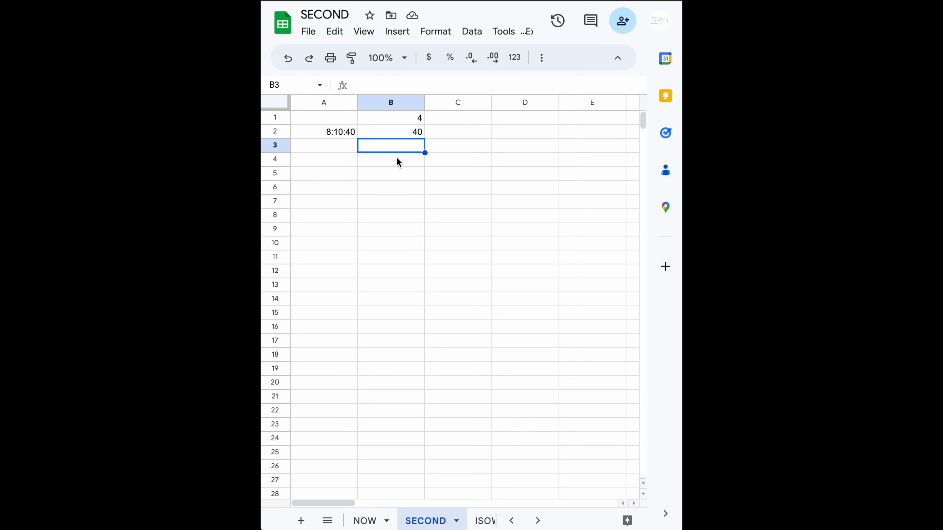
- Look through the NETWORKDAYS.INTL and NETWORKDAYS sheets and the list of all sheets, and return to the SECOND sheet
scroll(460, 524, down, 5)
scroll(463, 526, down, 6)
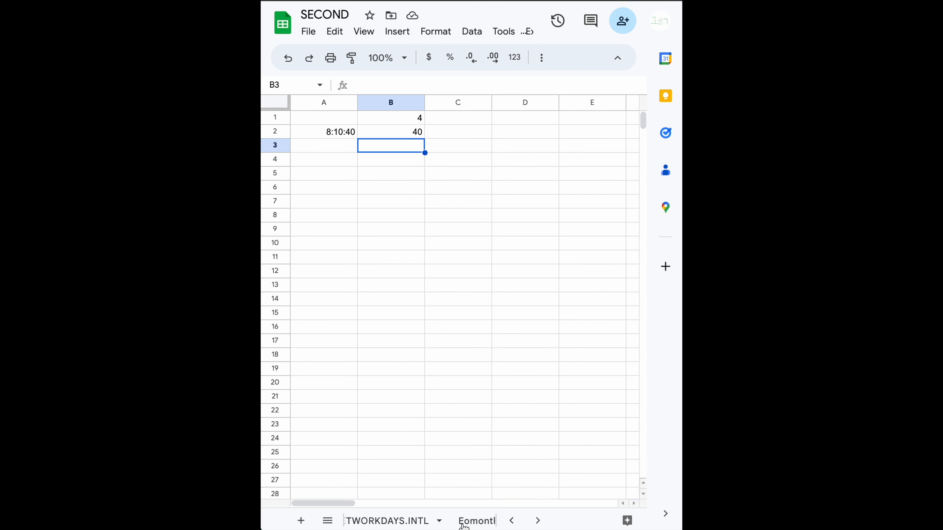
click(396, 521)
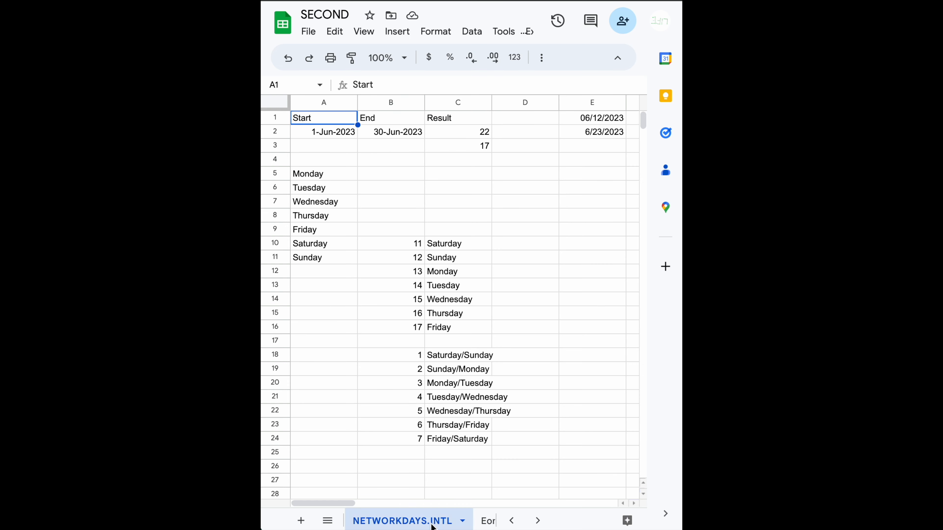
scroll(432, 526, up, 3)
click(374, 521)
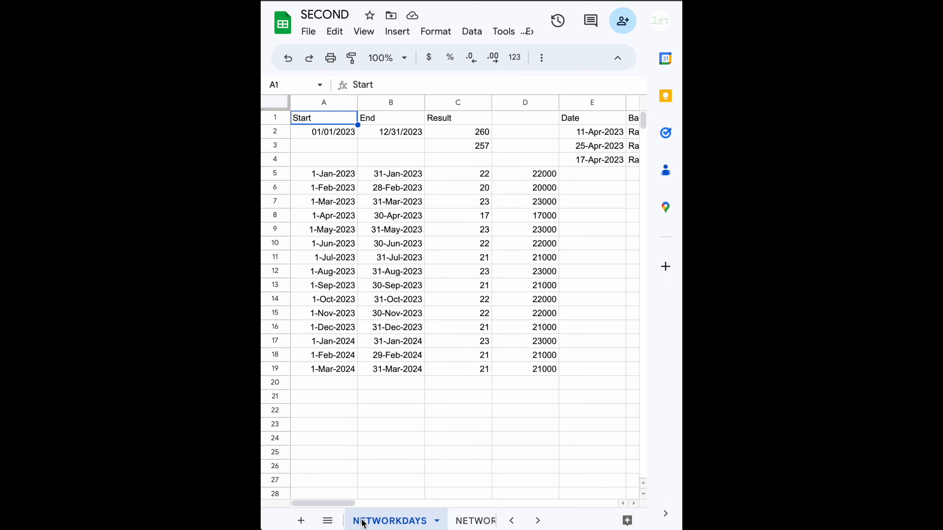
scroll(529, 290, right, 8)
scroll(530, 290, left, 8)
scroll(469, 519, down, 5)
scroll(470, 520, up, 5)
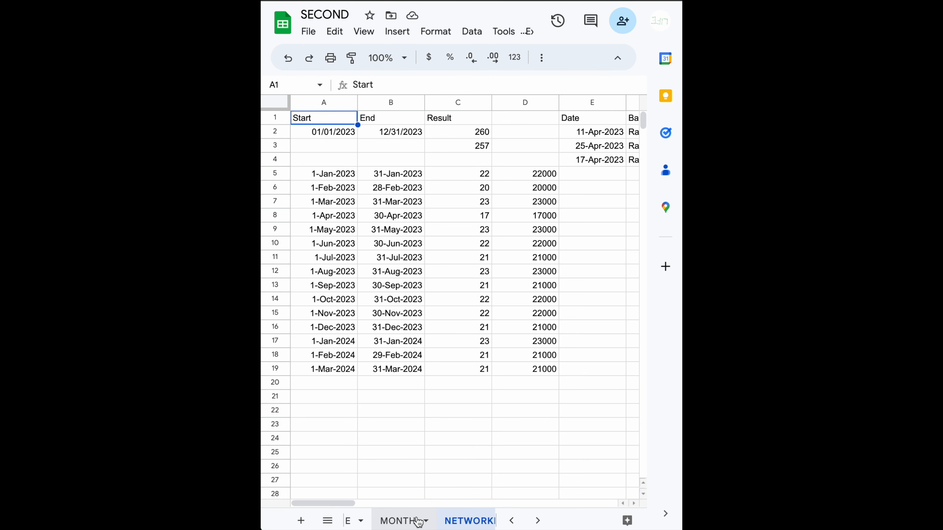
click(326, 520)
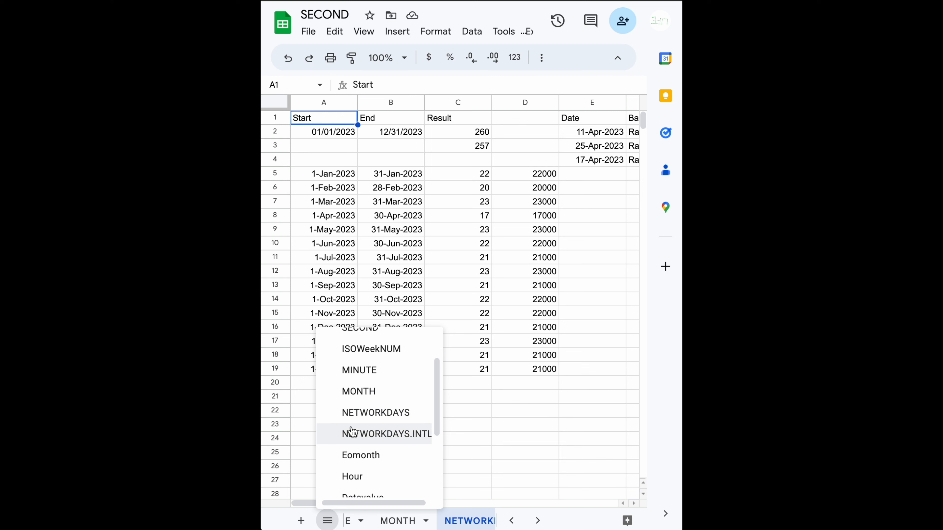
scroll(352, 431, down, 3)
scroll(352, 432, up, 5)
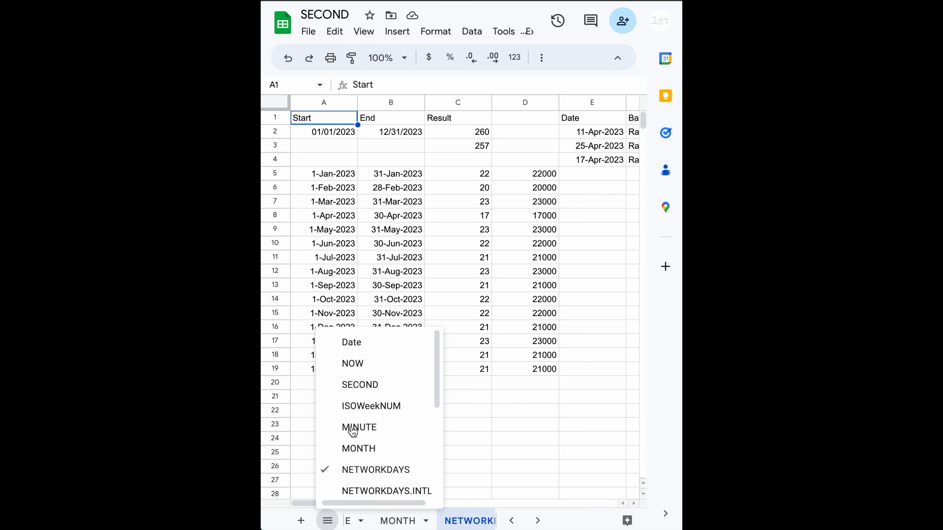
click(359, 384)
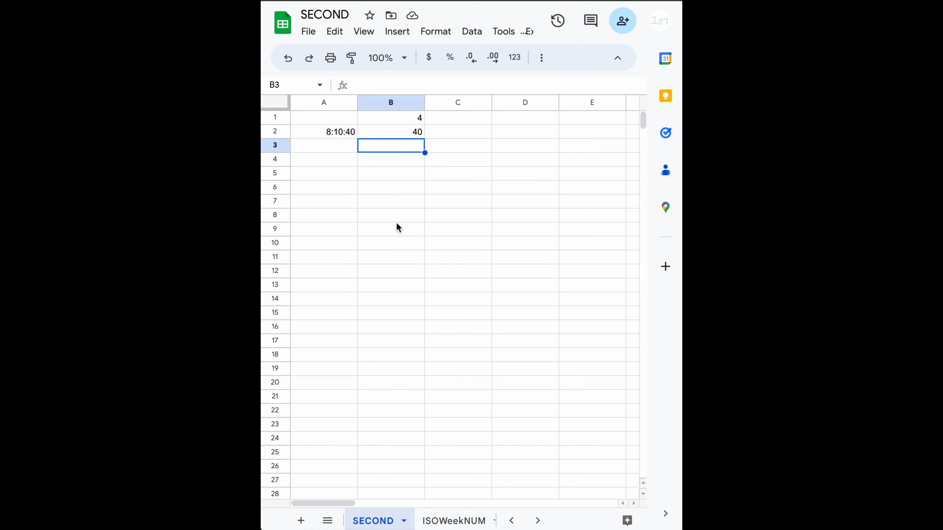
- Enter the decimal serial value 23124.0080 in cell A3 of the SECOND sheet
key(Left)
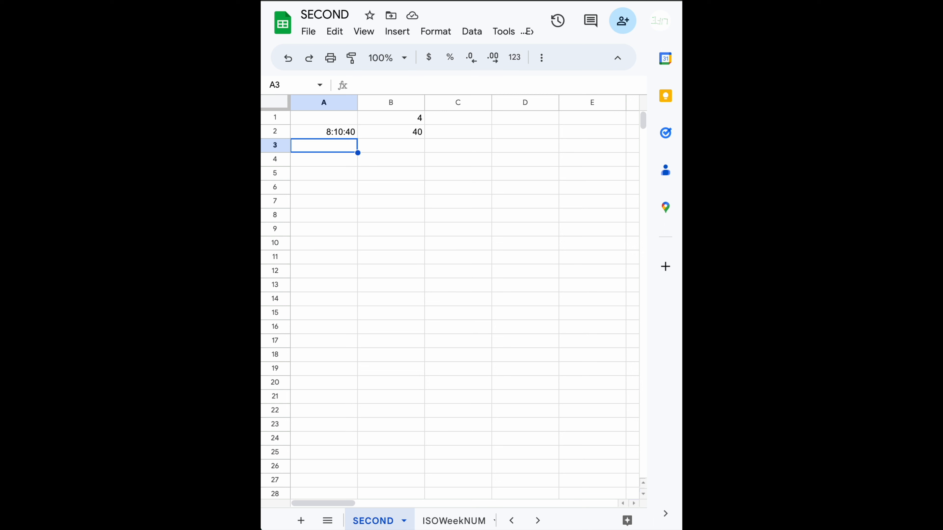
text(2)
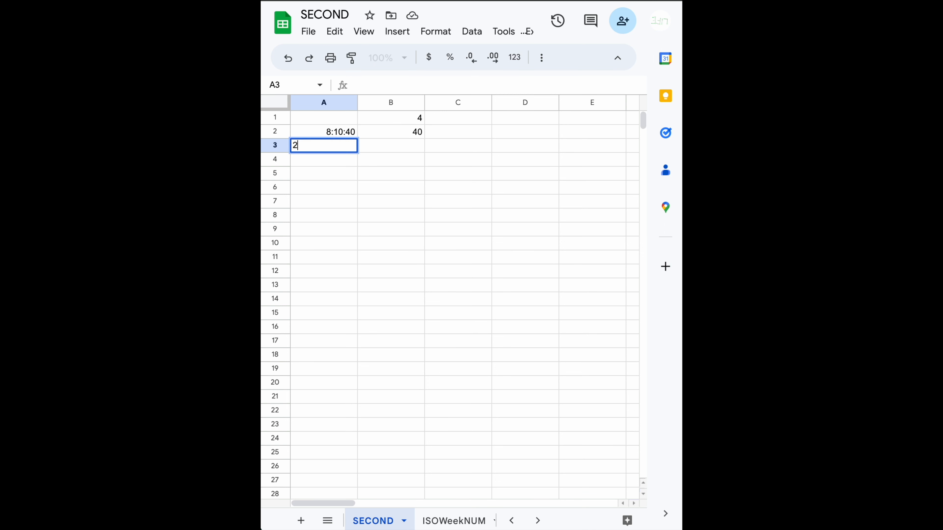
text(31245)
key(BackSpace)
text(:)
text(.00)
text(80)
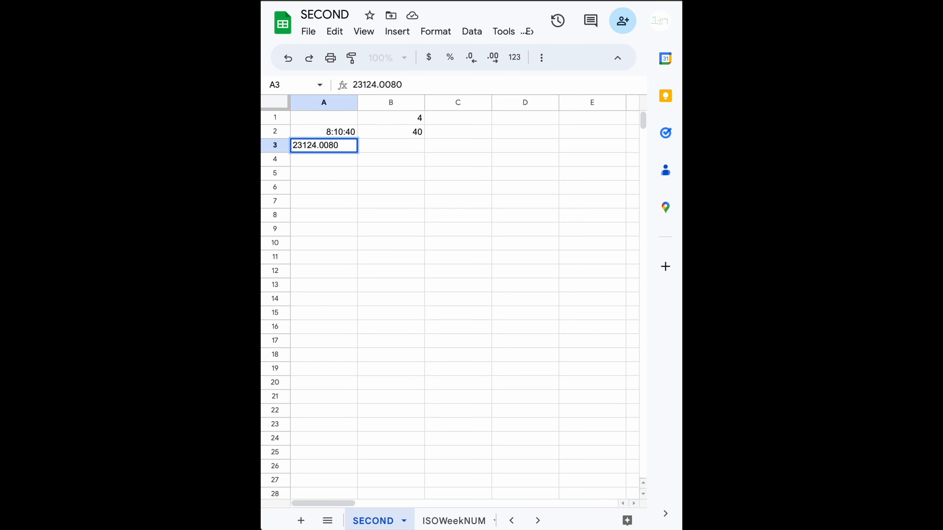
key(Return)
click(323, 146)
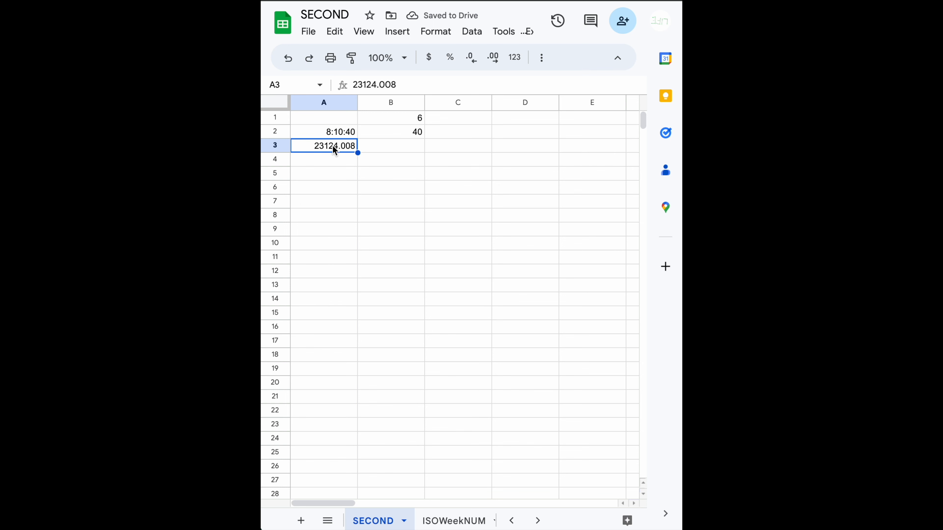
- Try the 26-Sep-2008 date format on column A, check cell A3's underlying value, and widen the column slightly
click(333, 103)
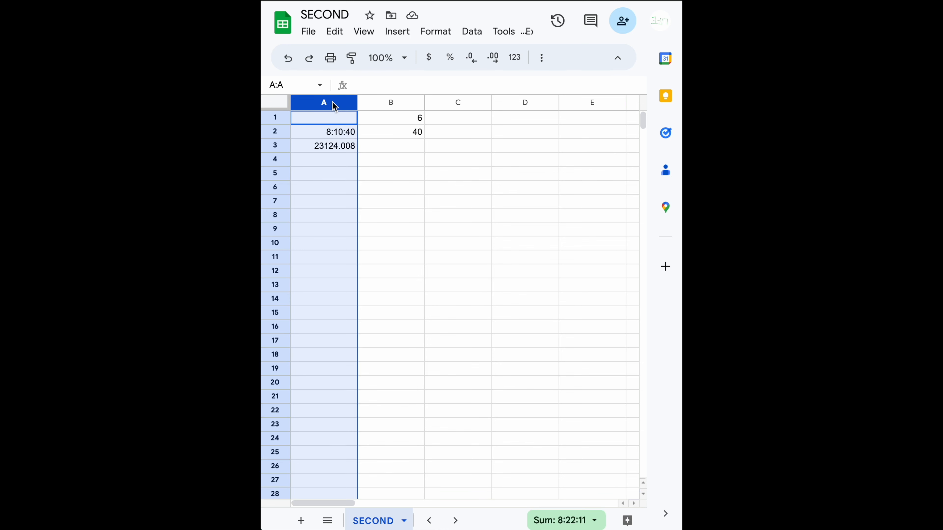
click(517, 62)
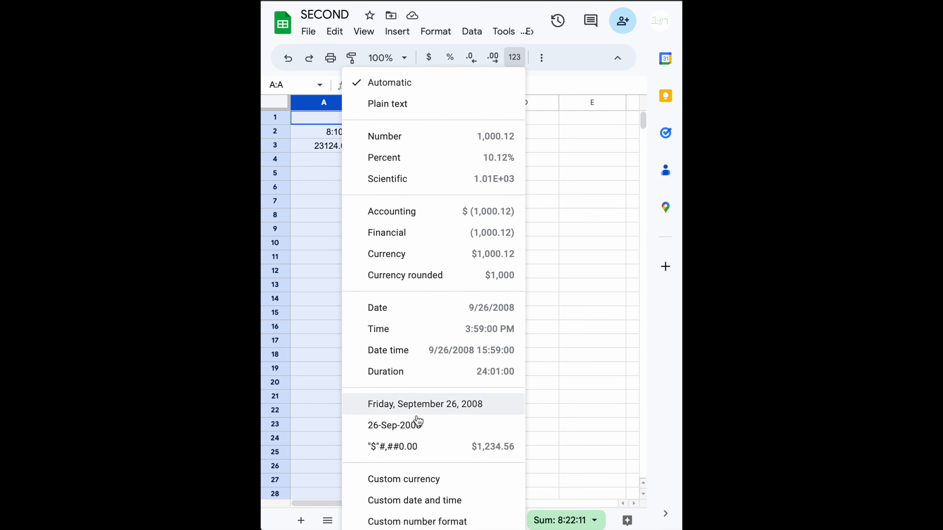
click(406, 428)
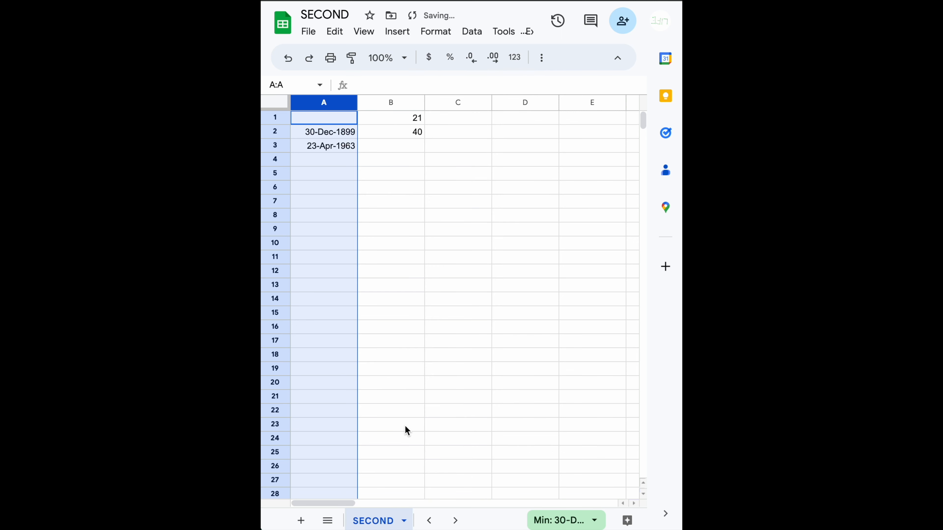
click(328, 146)
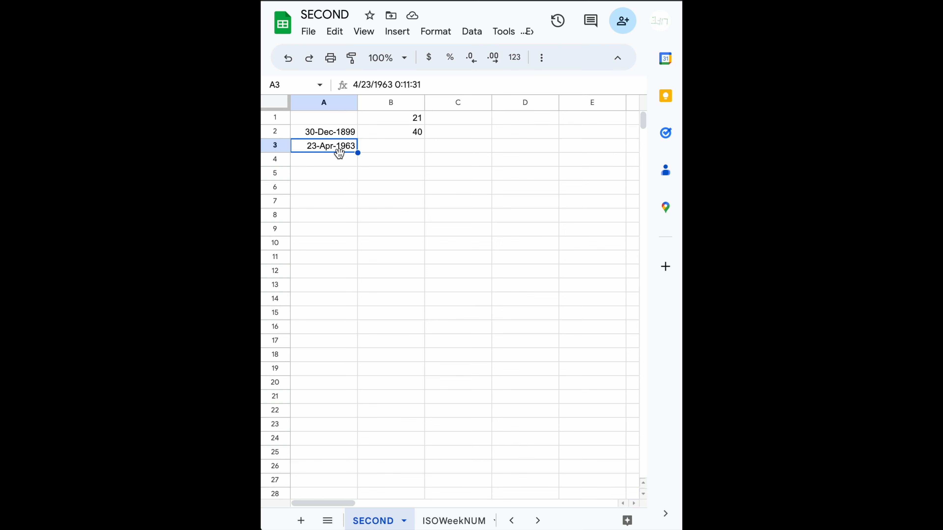
drag(359, 103, 376, 103)
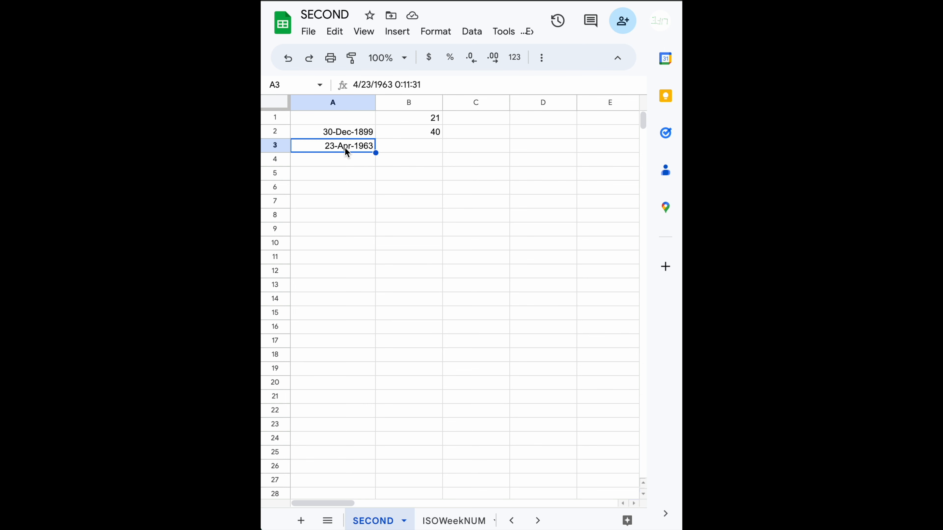
- Undo the widening and the date formatting of column A, and reselect cell A3
key(super+z)
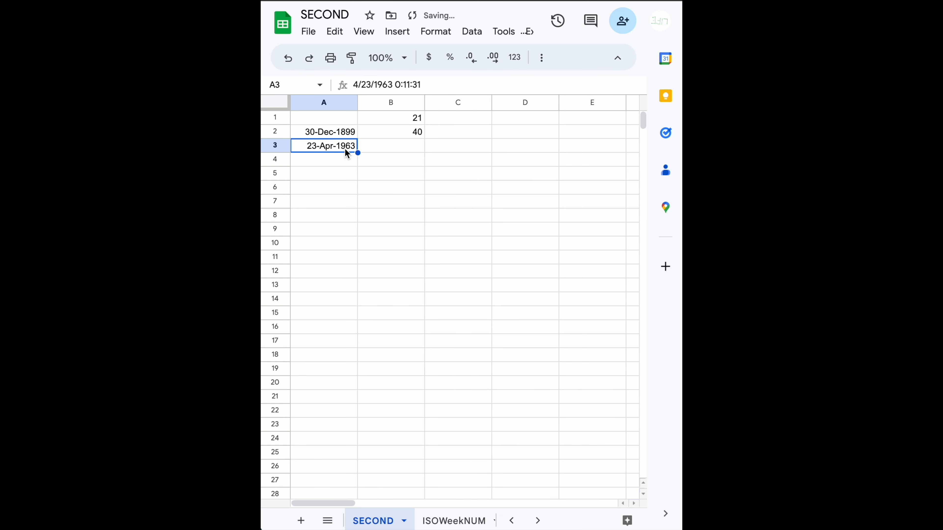
key(super+z)
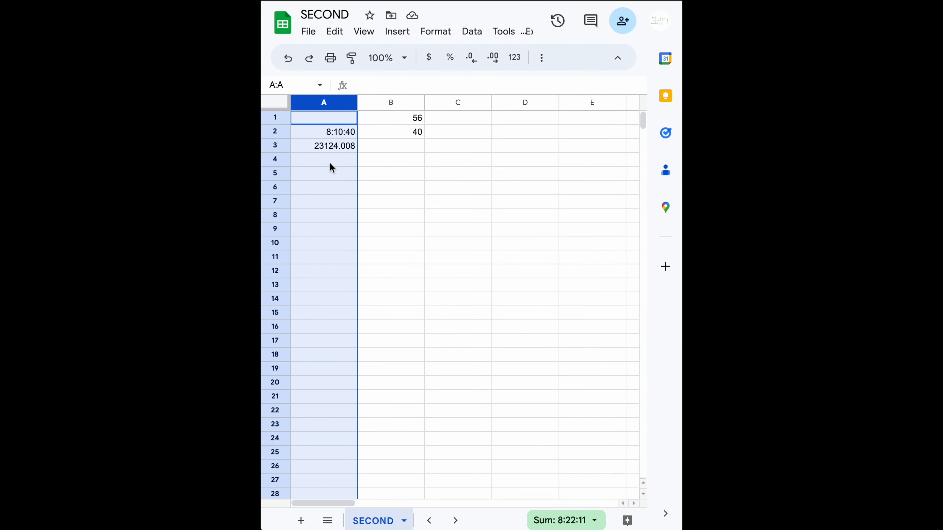
click(329, 160)
click(340, 146)
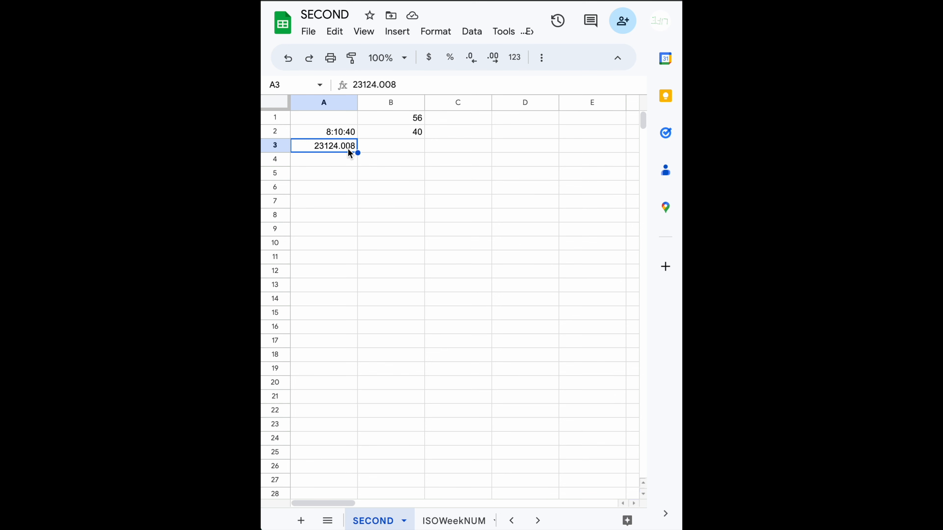
- Extract the seconds from the serial value in A3 by entering =SECOND(A3) in cell B3
click(388, 147)
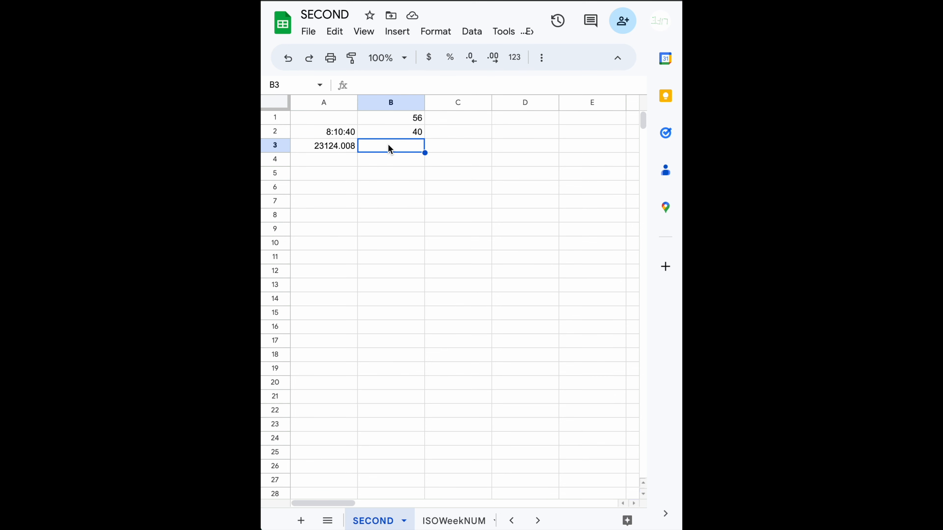
text(=secon)
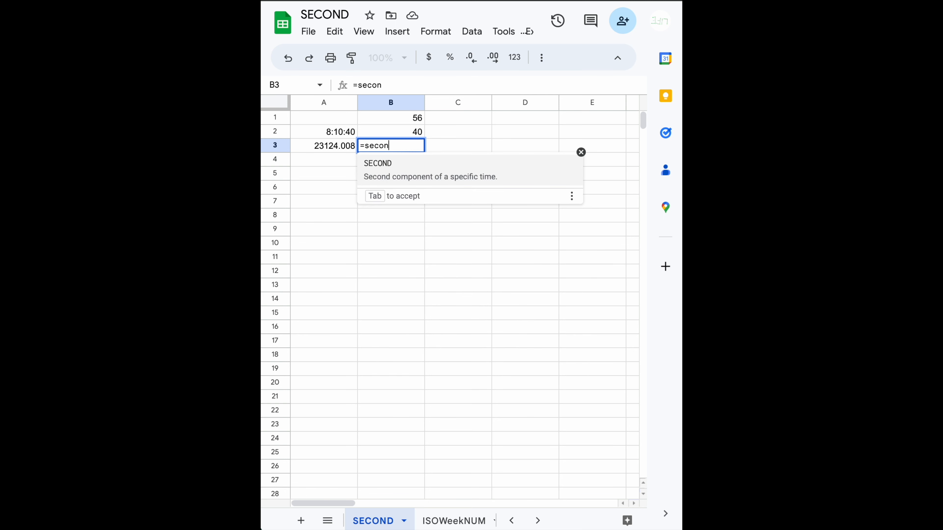
key(Tab)
key(Left)
text())
key(Return)
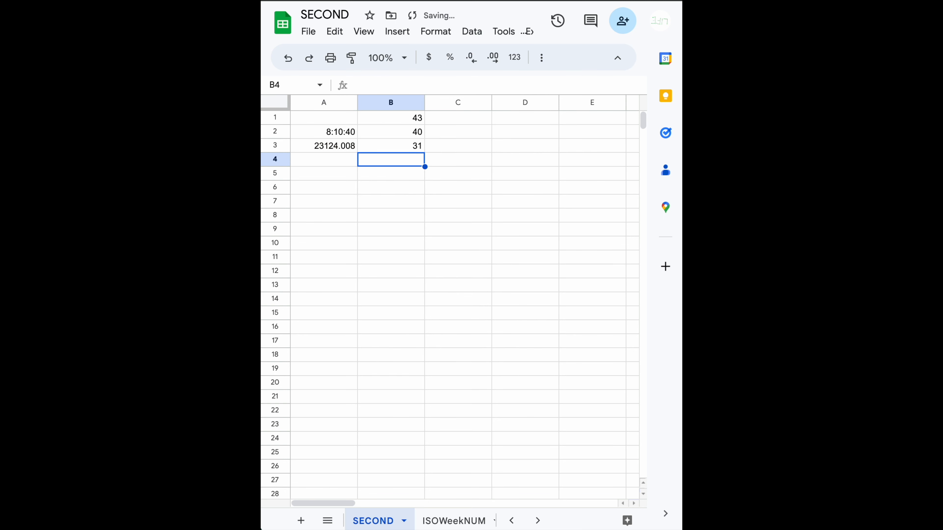
key(Up)
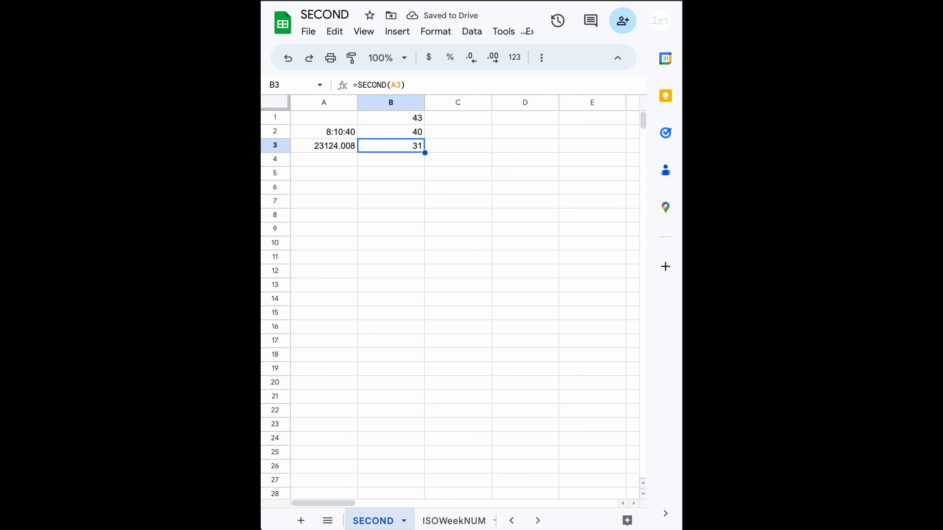
- Apply the 26-Sep-2008 date format to column A and compare A3's underlying timestamp with the SECOND formula in B3
click(336, 145)
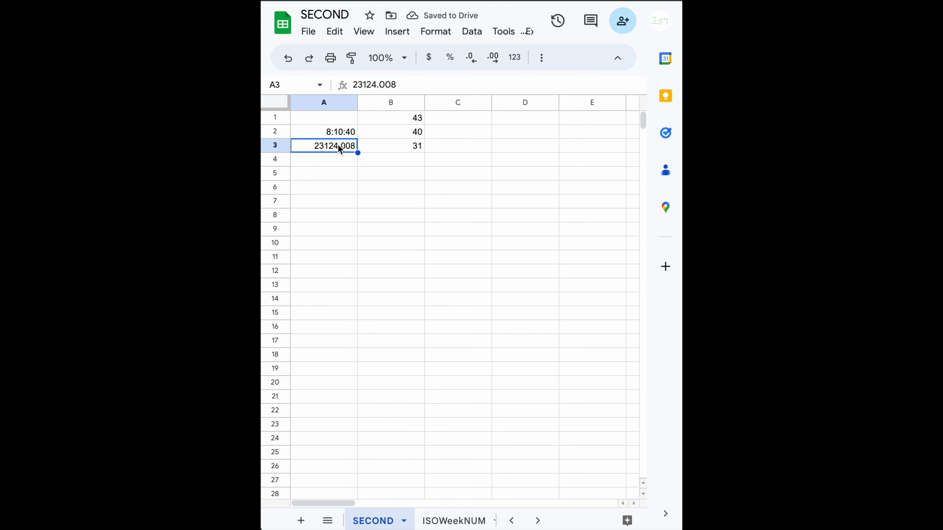
click(337, 101)
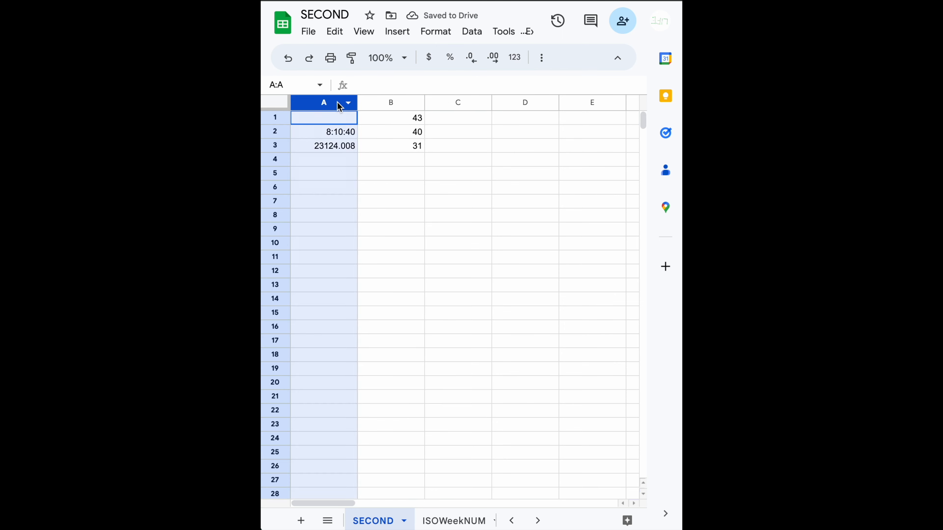
click(510, 65)
click(417, 427)
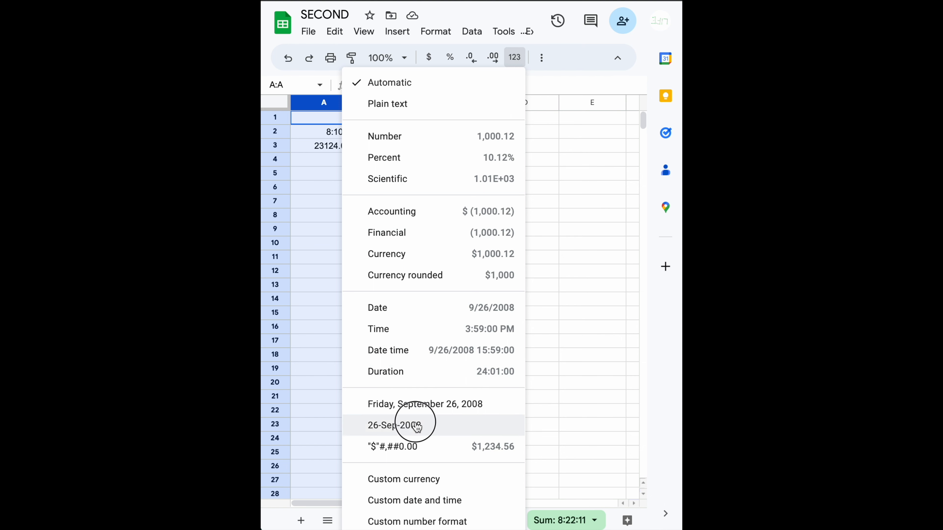
click(341, 145)
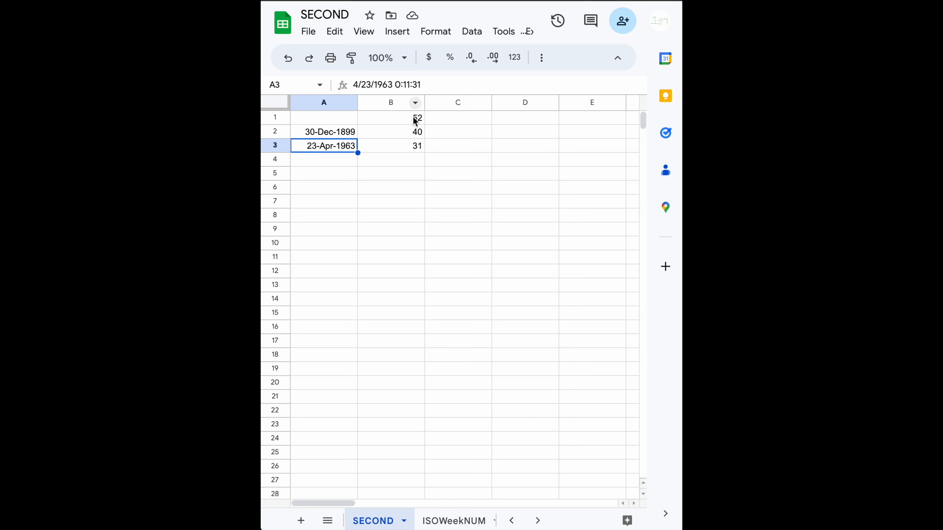
click(408, 149)
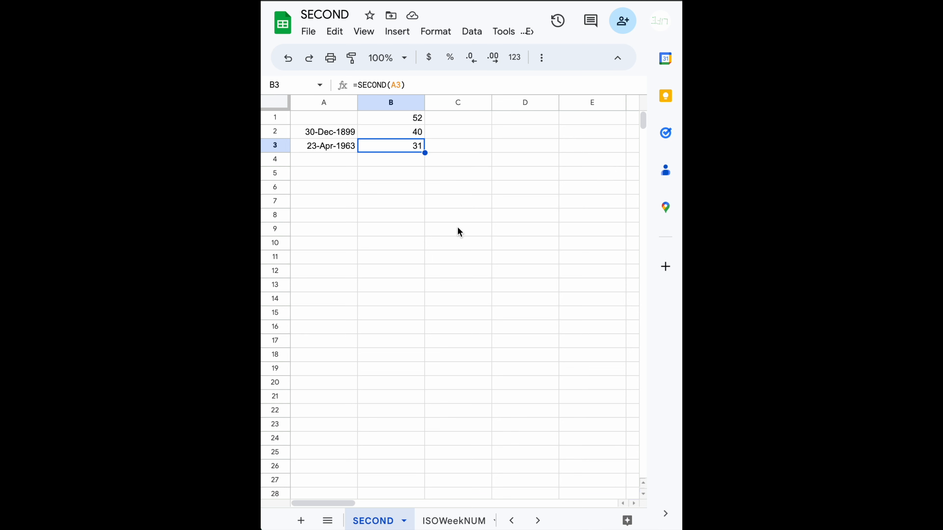
- Try passing a time directly to the function by entering =SECOND(08:34:56) without quotation marks in cell B4
click(336, 163)
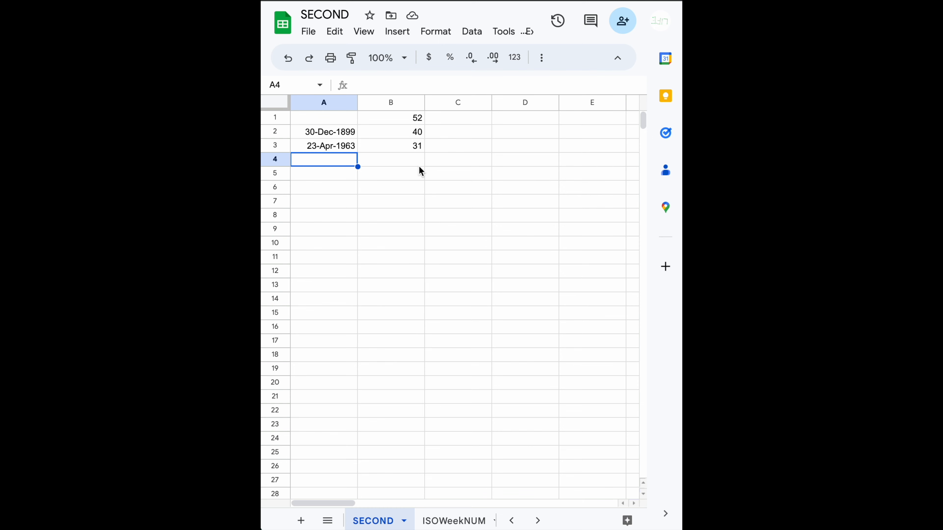
click(403, 164)
text(=second)
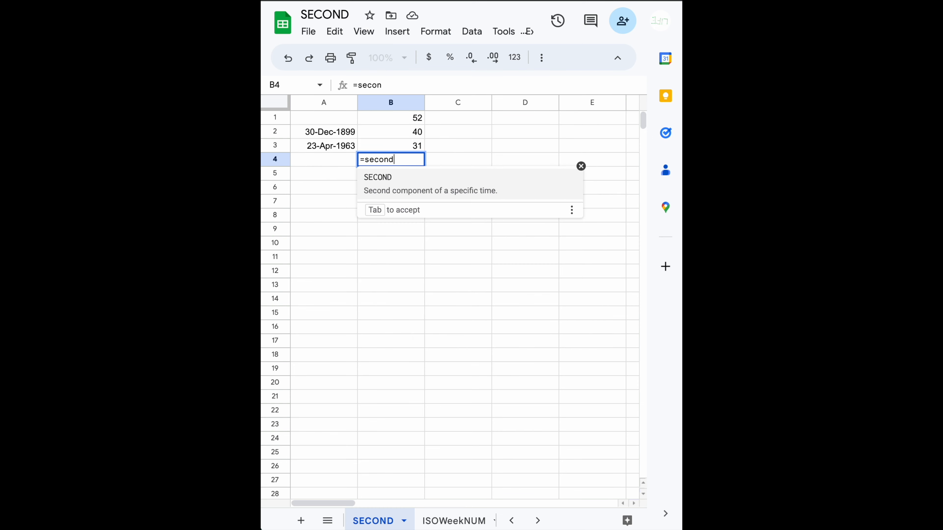
key(Tab)
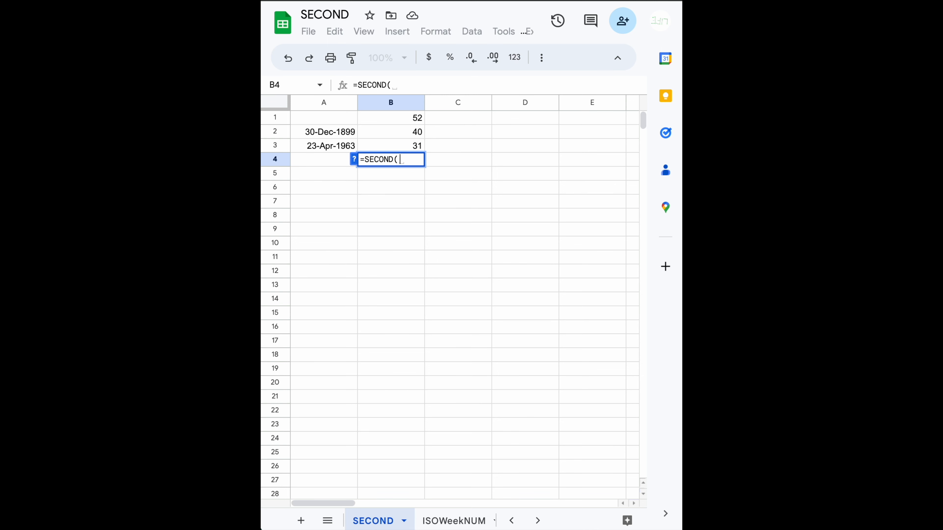
text(20:)
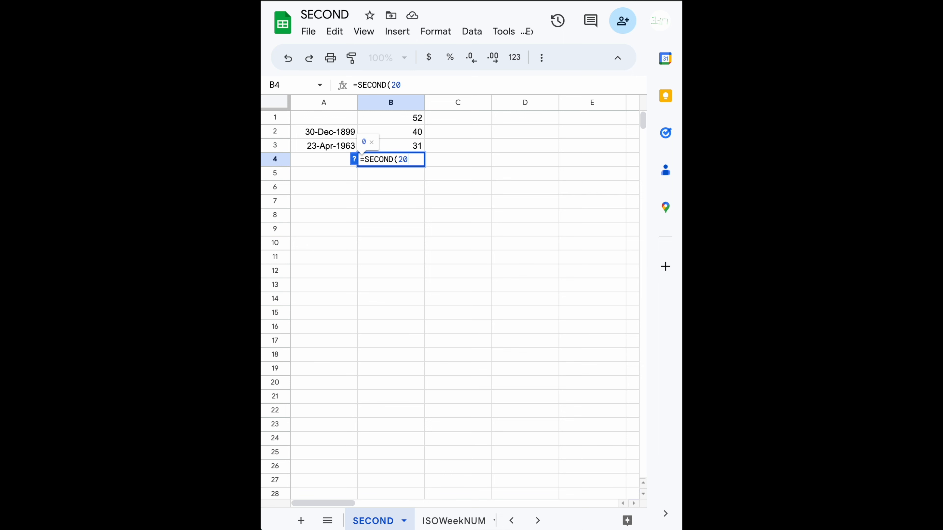
key(BackSpace)
key(BackSpace)
key(BackSpace)
text(08:34:)
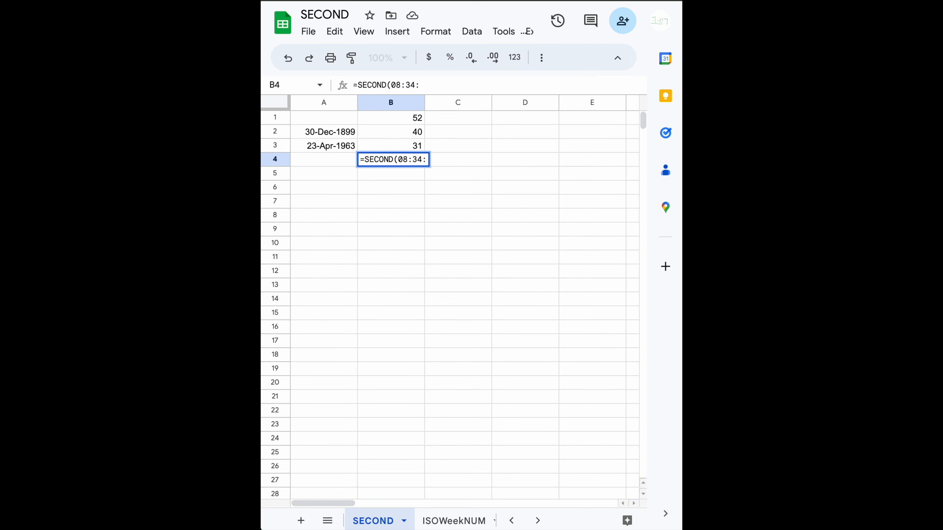
text(56))
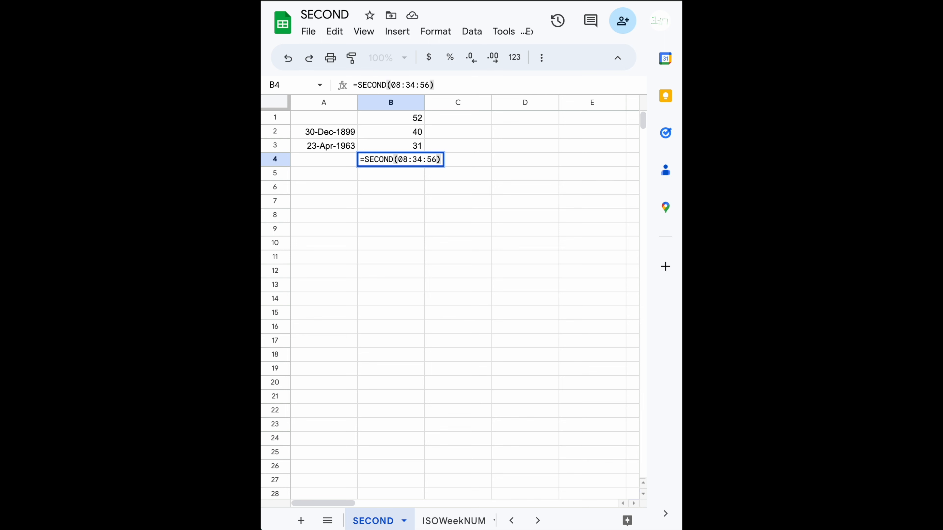
key(Return)
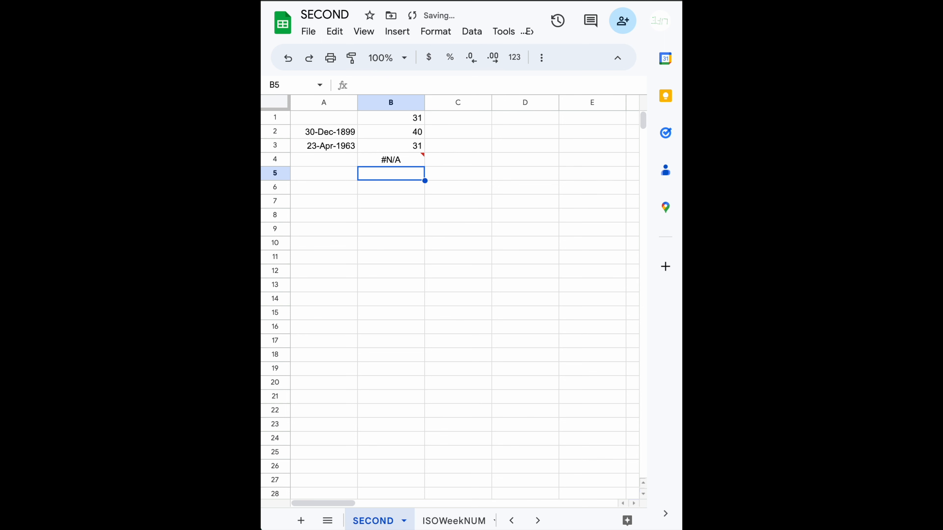
key(Up)
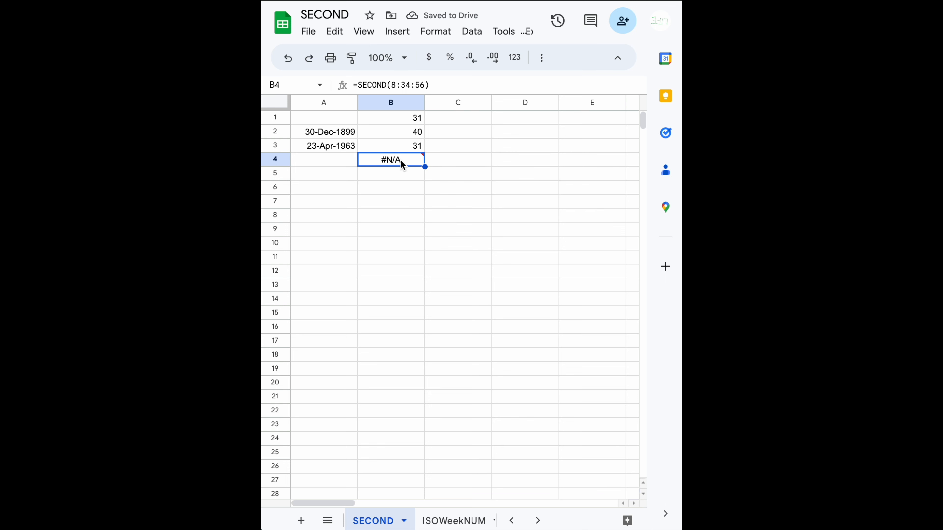
- Correct the formula in B4 to =SECOND("8:34:56") by enclosing the time in quotation marks
double_click(403, 160)
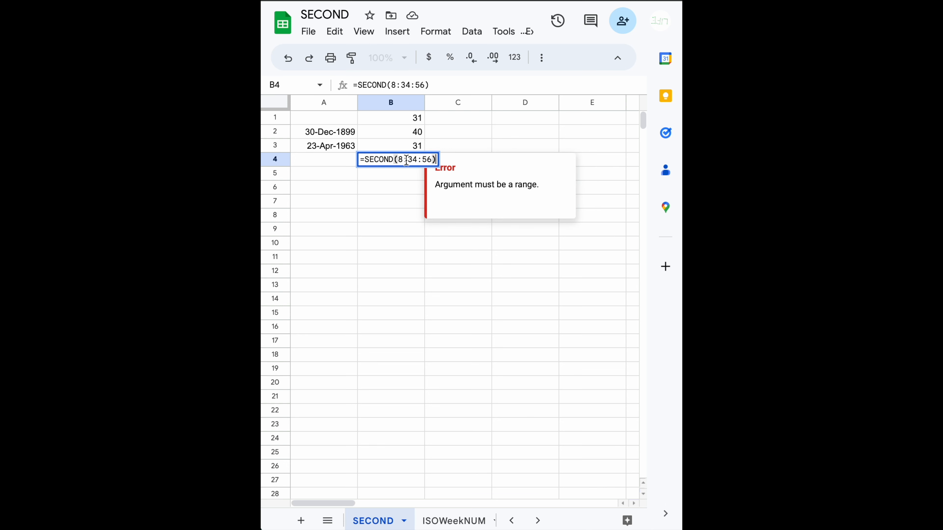
click(399, 160)
text(")
key(Right)
key(Right)
key(Right)
key(Right)
key(Right)
key(Right)
key(Right)
text(")
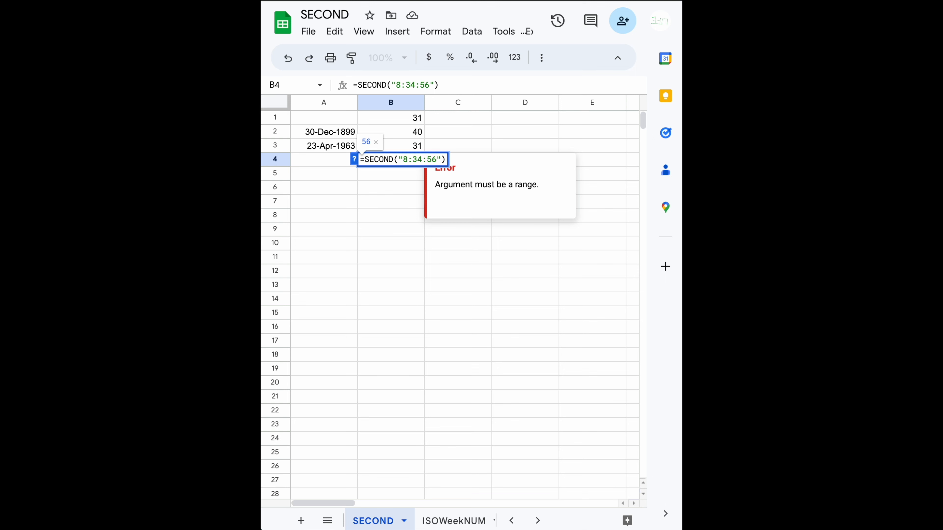
key(Return)
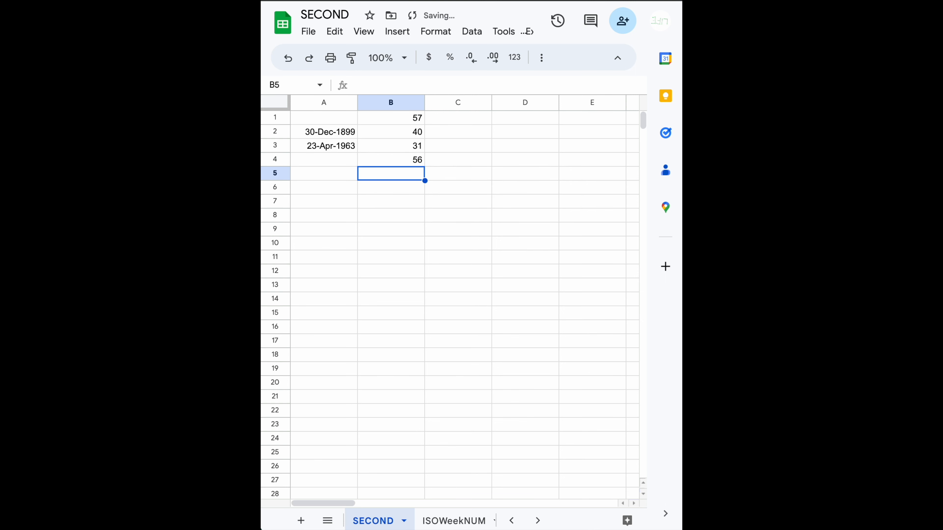
key(Up)
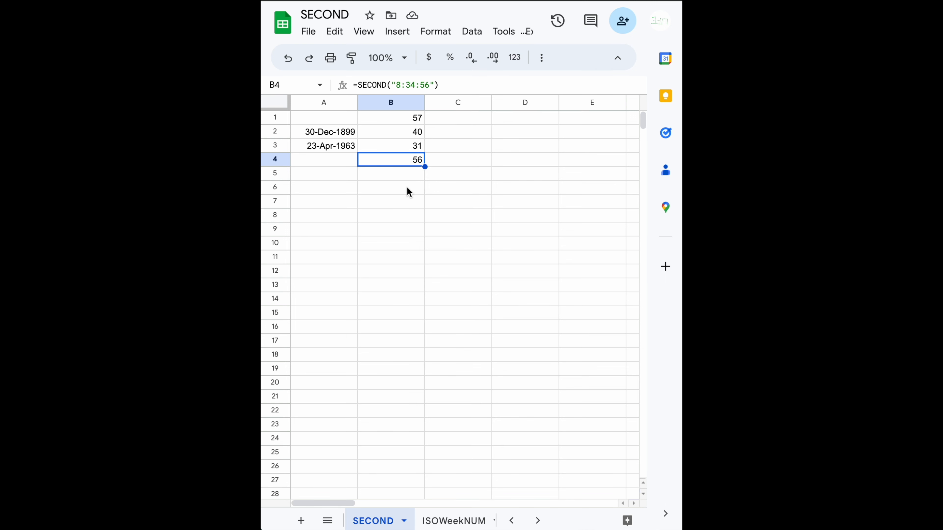
- Apply the Number format to column A, check cell A3's underlying value, and widen the column slightly
click(398, 195)
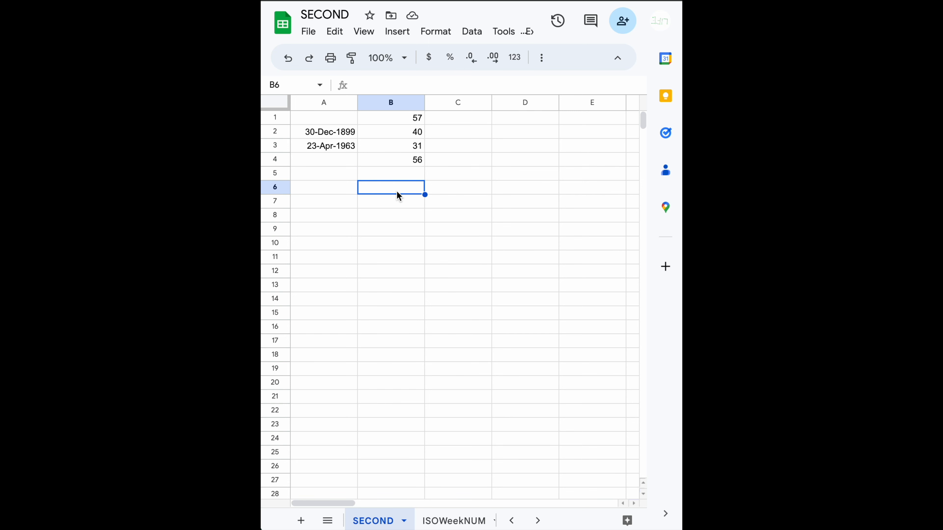
click(319, 106)
click(514, 59)
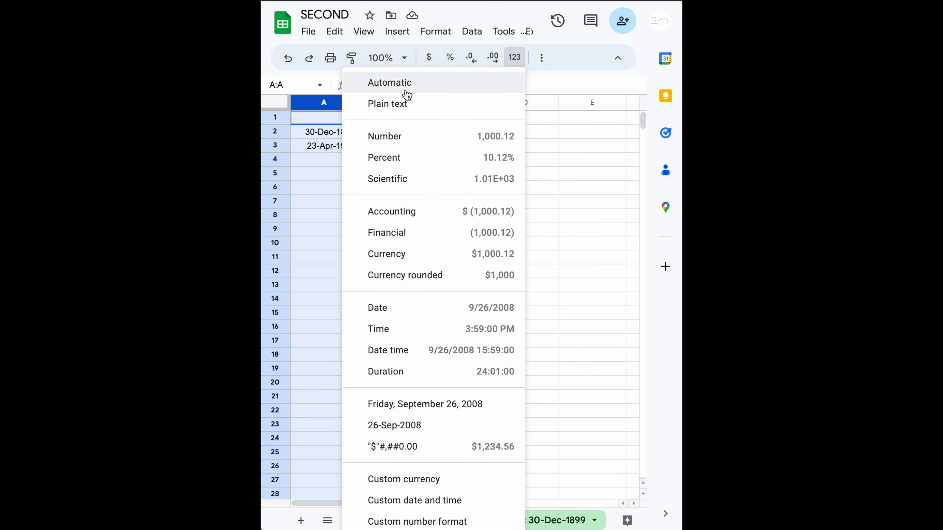
click(396, 145)
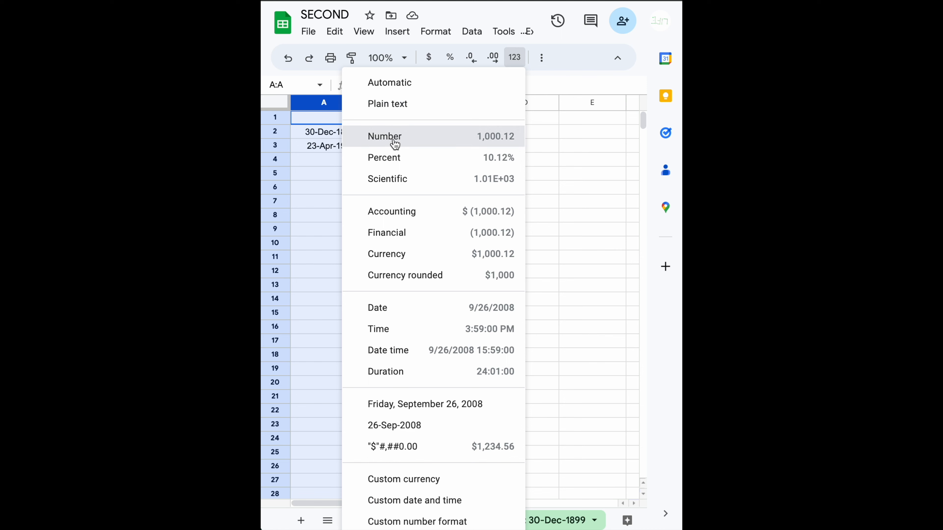
click(342, 162)
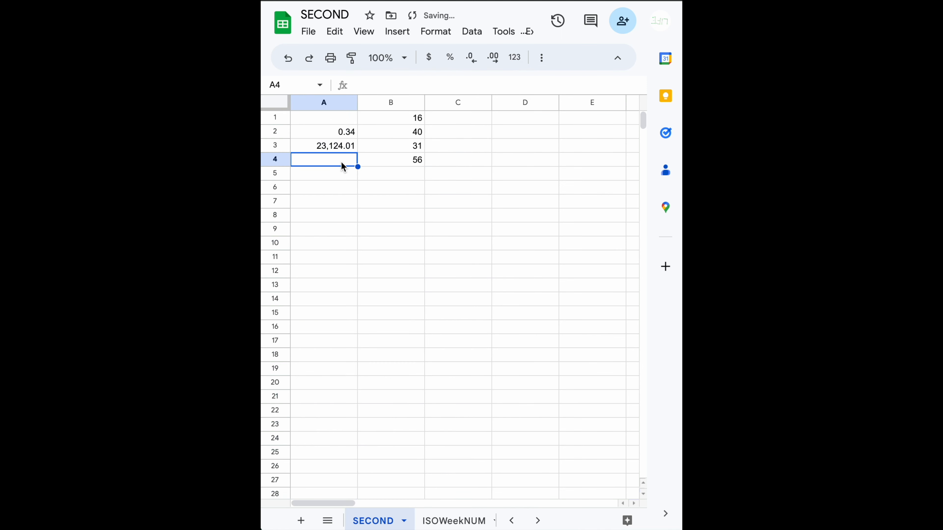
click(344, 148)
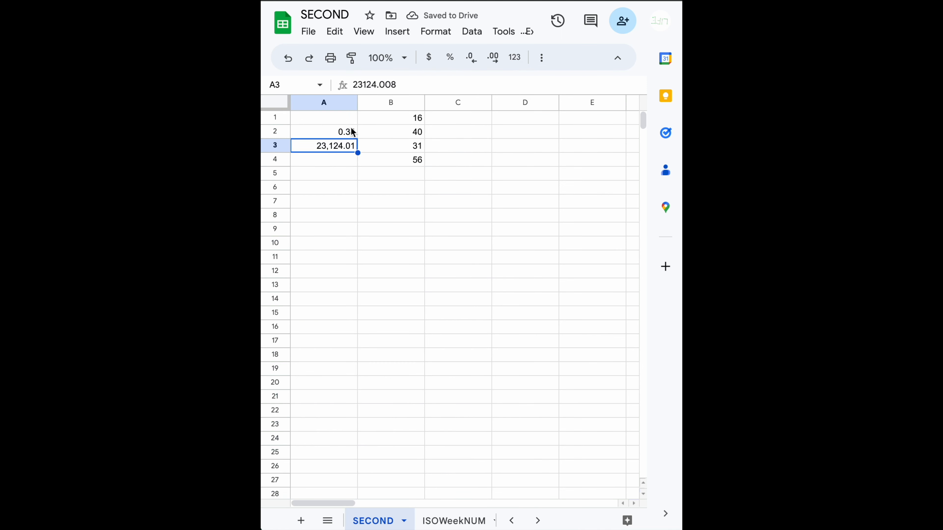
drag(358, 102, 376, 104)
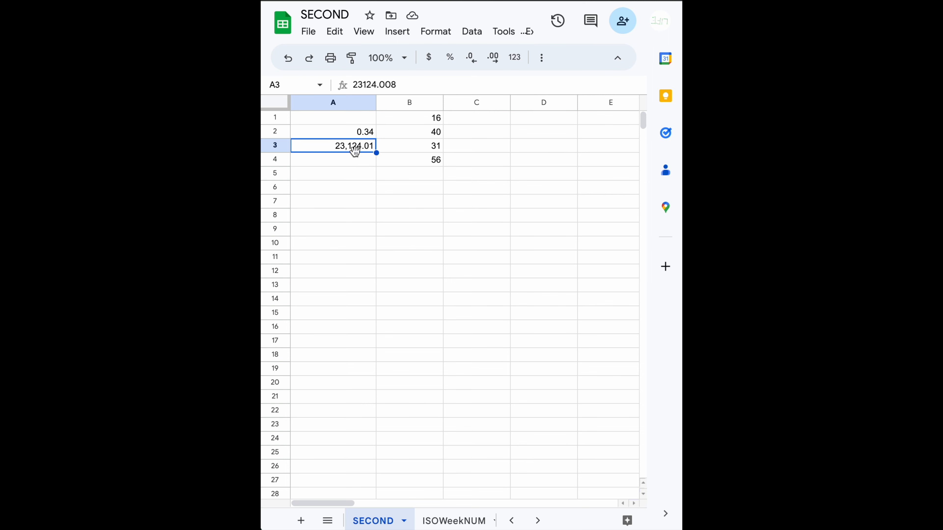
click(349, 176)
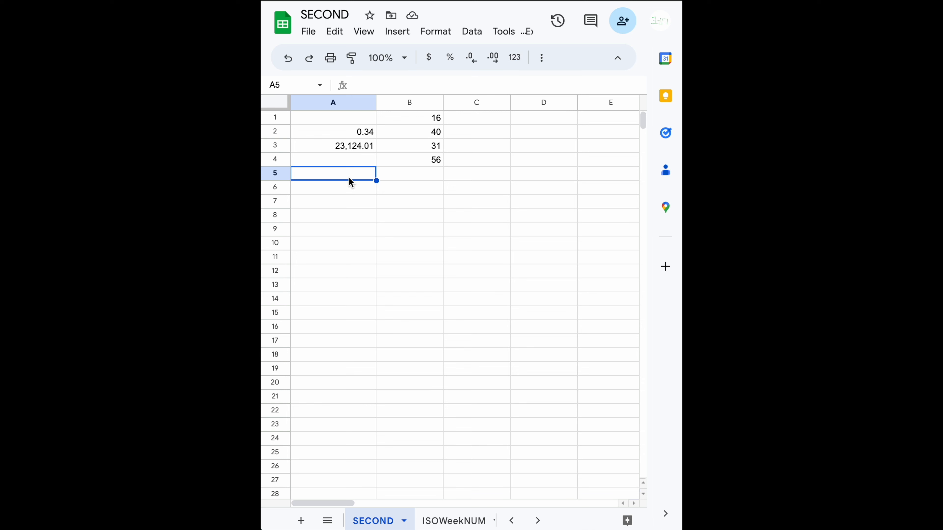